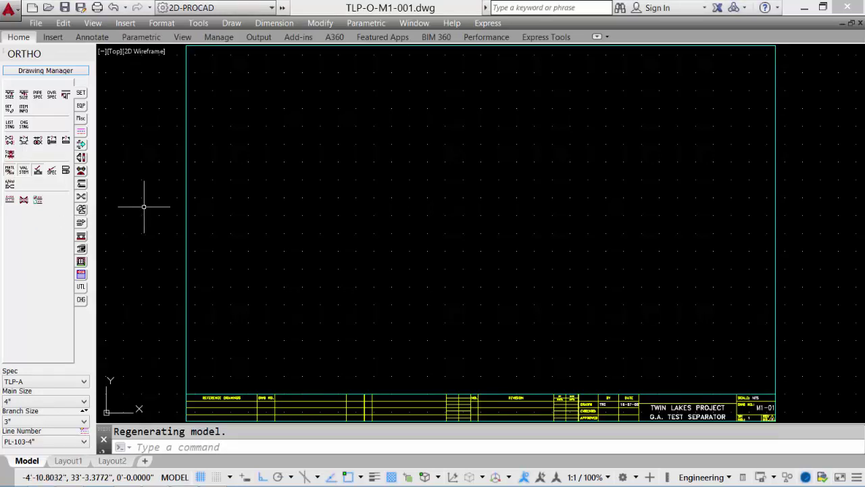
- Examine the plan and elevation settings offered for vertical vessels and the settings offered for horizontal vessels
click(81, 106)
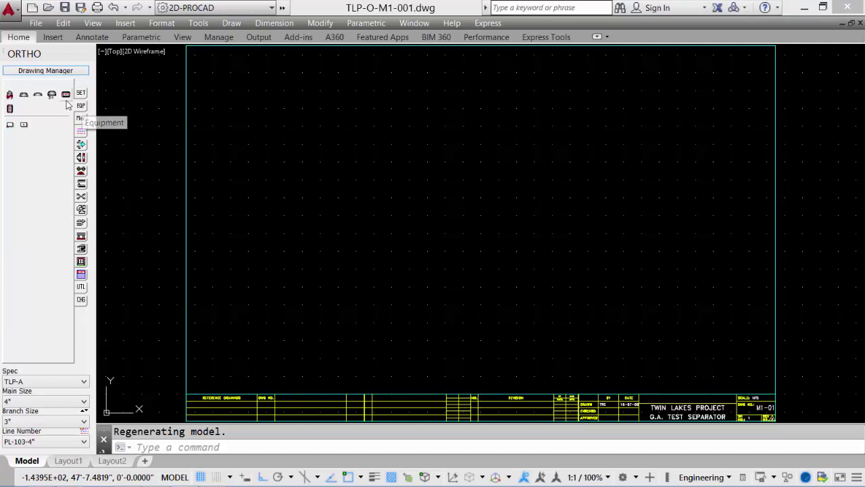
click(11, 109)
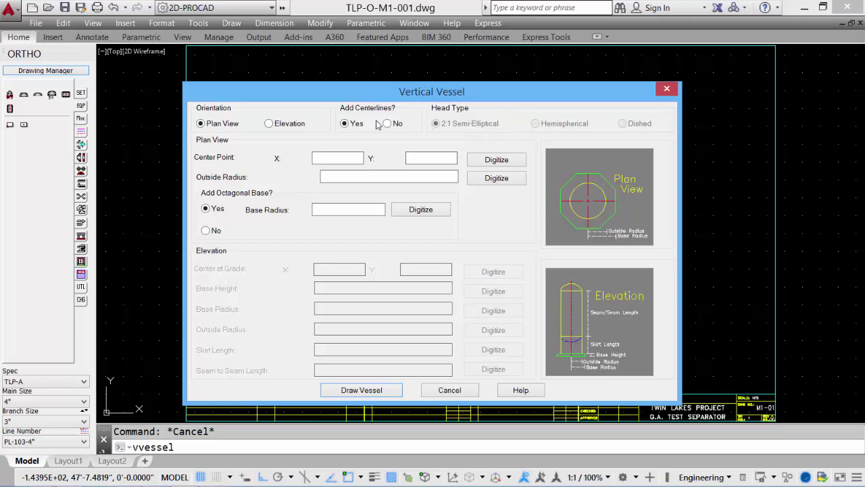
click(269, 124)
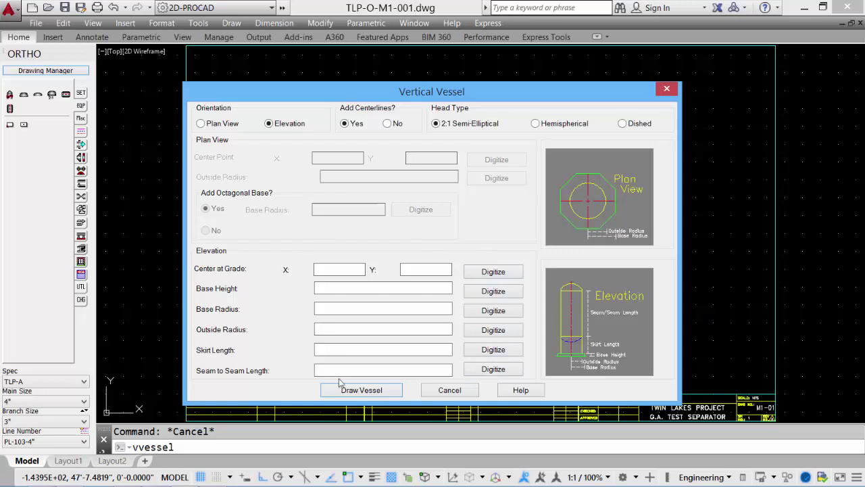
click(449, 390)
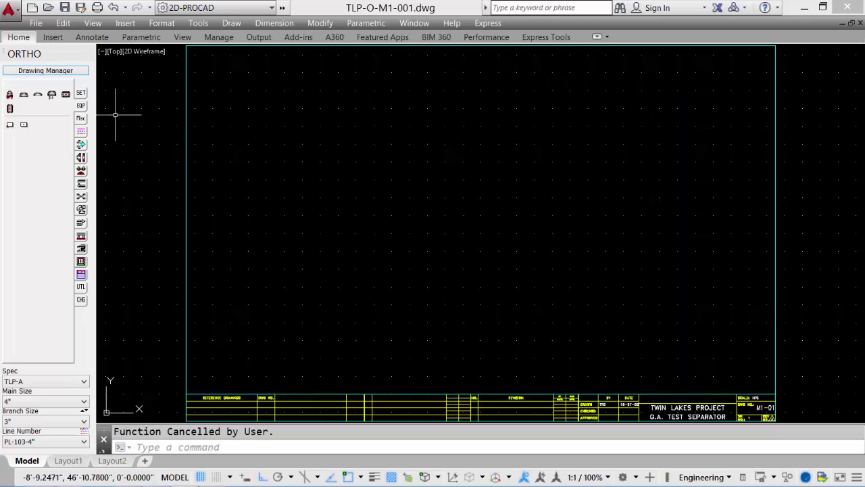
click(65, 96)
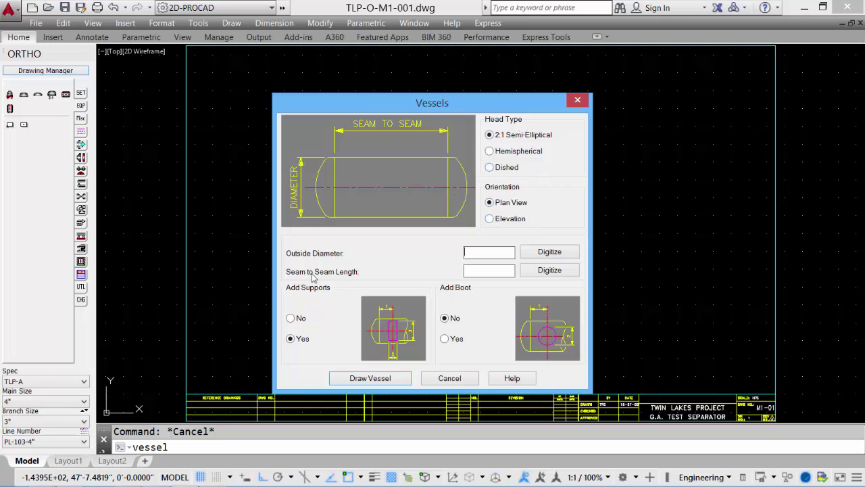
click(445, 380)
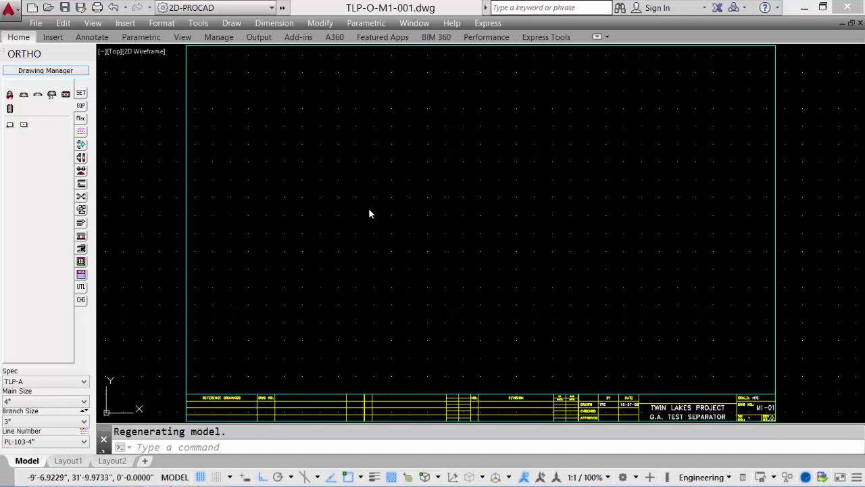
- Draw a 32' by 20' rectangular border line in the upper middle of the drawing sheet
click(80, 133)
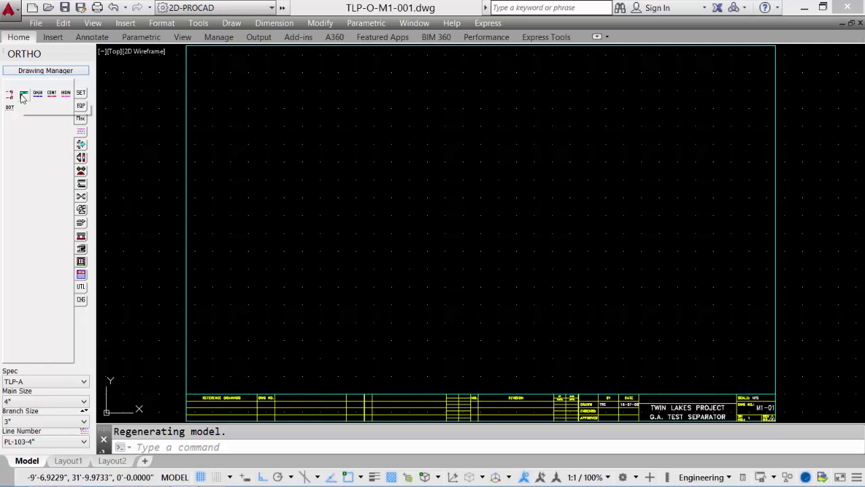
click(23, 95)
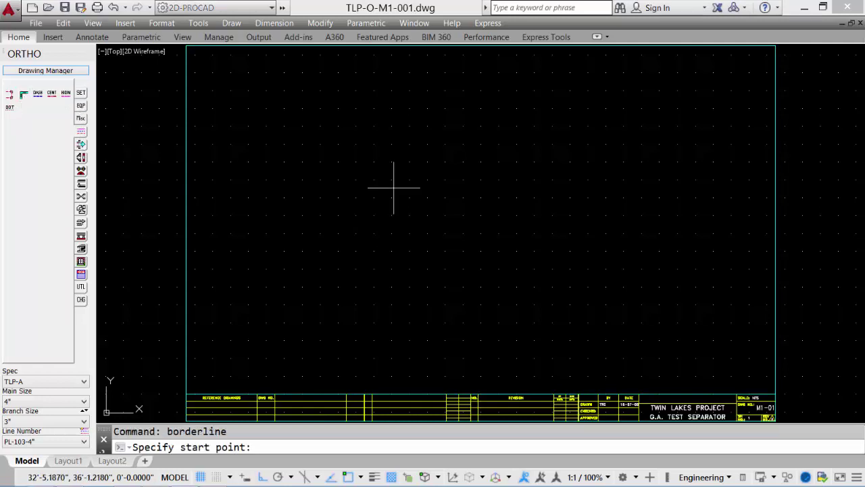
click(371, 198)
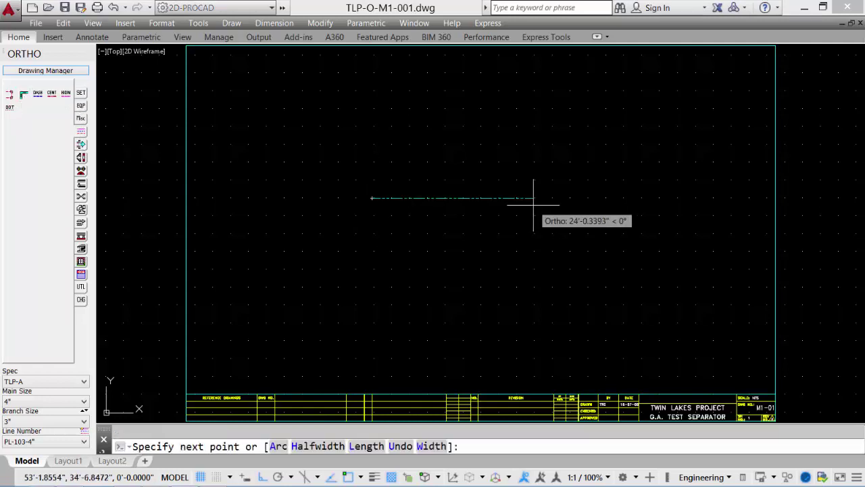
text(32')
key(Return)
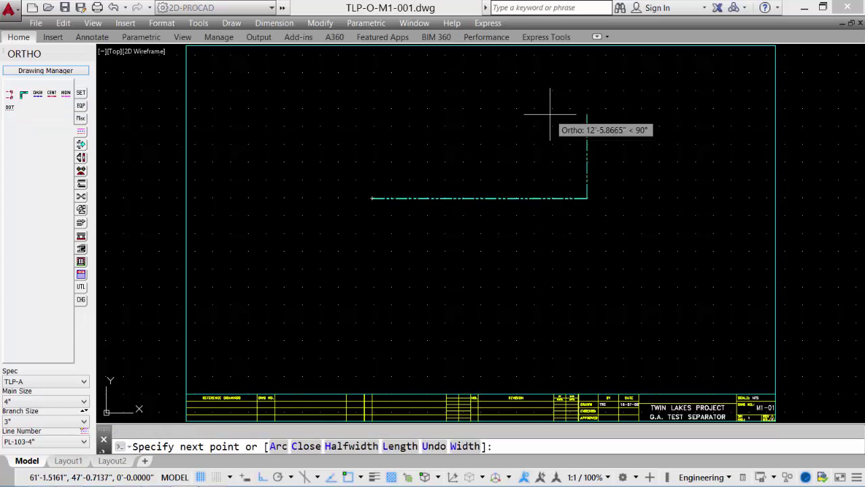
text(20')
key(Return)
text(32)
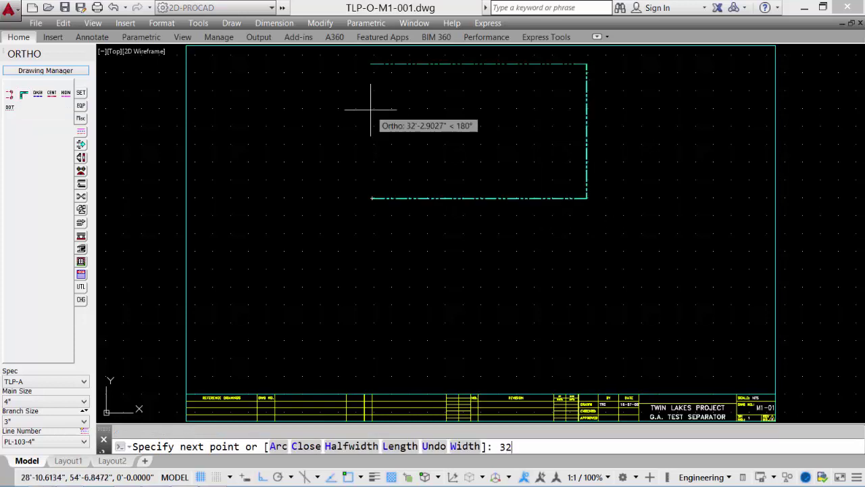
text(')
key(Return)
text(20')
key(Return)
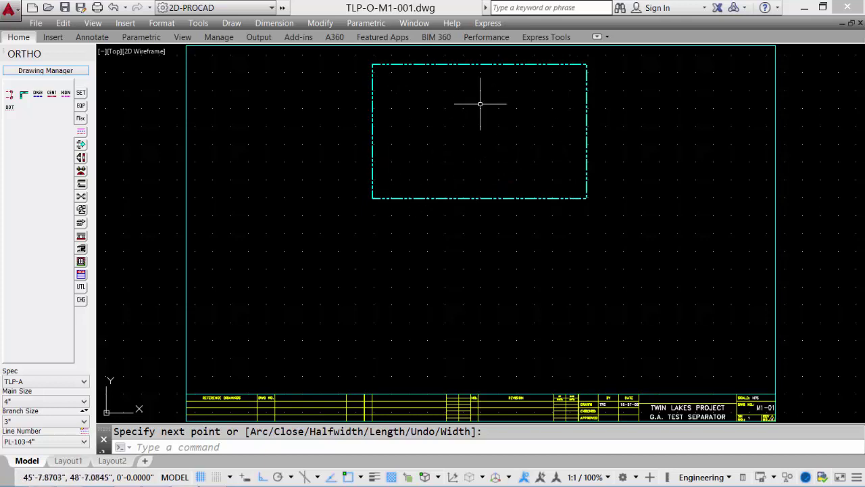
- Draw a plan-view vertical vessel with outside radius 24 and octagonal base radius 30 near the border's lower-left corner
click(80, 105)
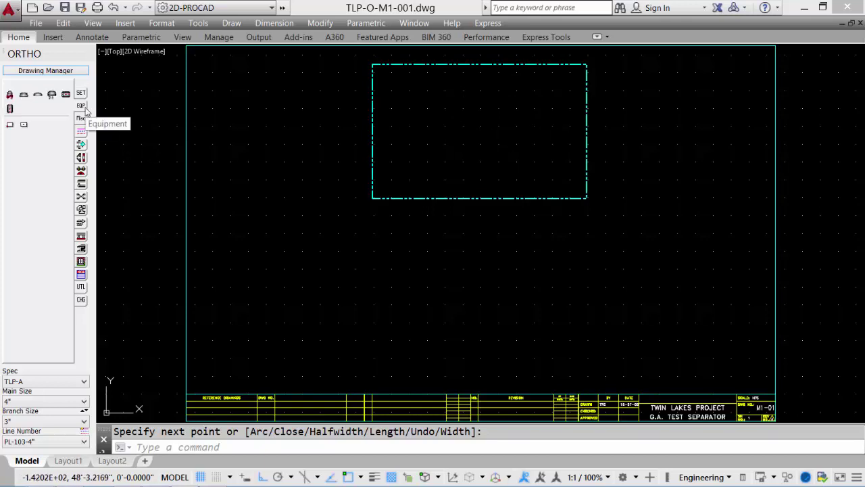
click(10, 109)
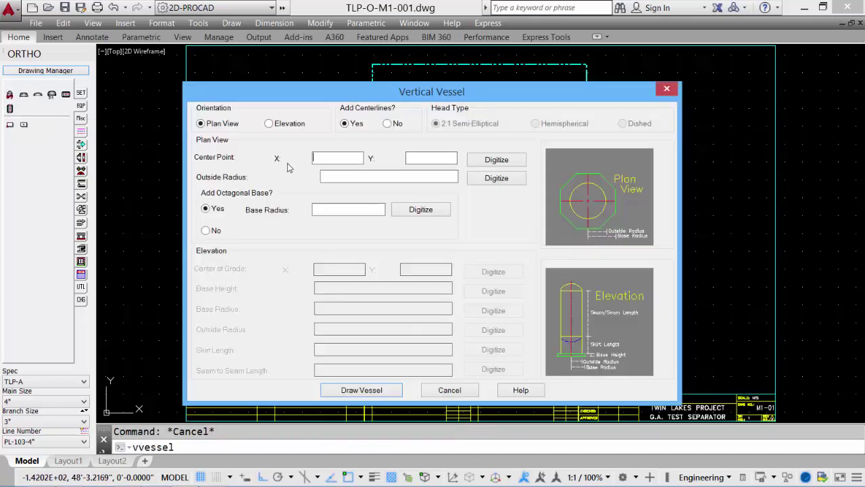
click(494, 161)
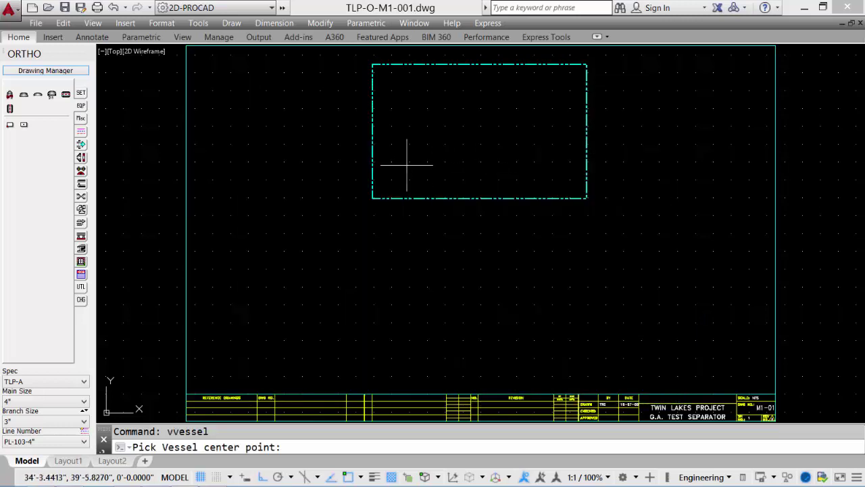
click(409, 165)
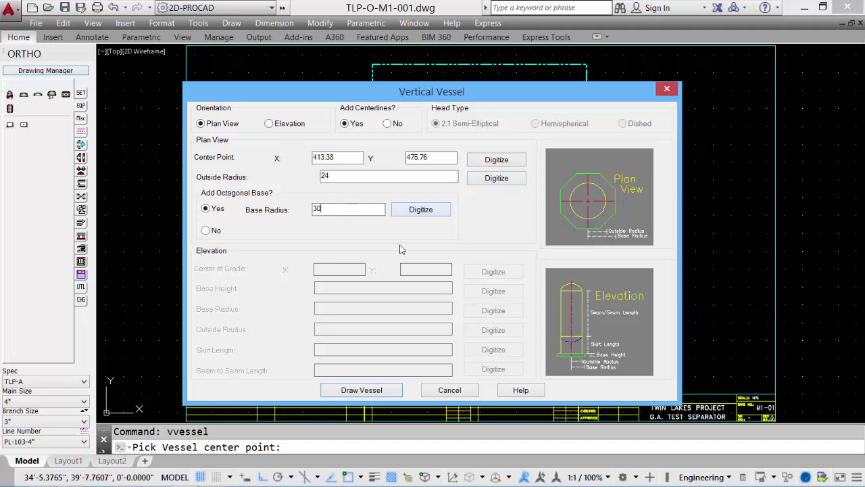
click(362, 389)
scroll(487, 172, up, 5)
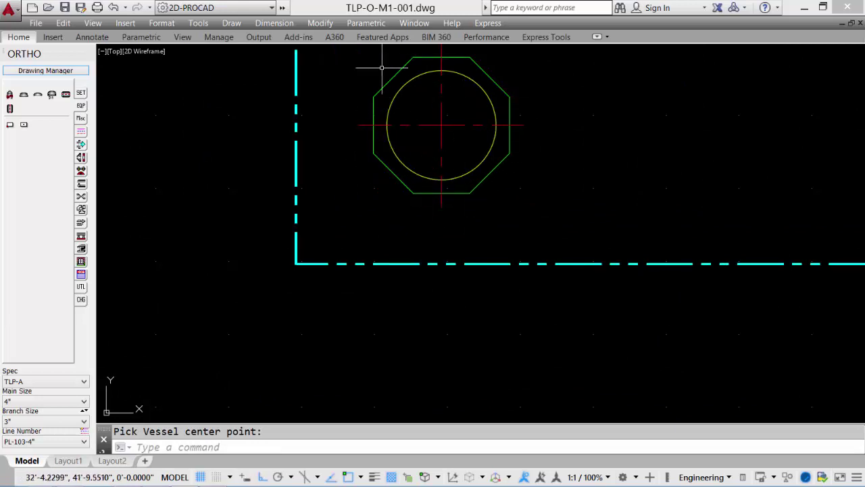
scroll(338, 279, down, 3)
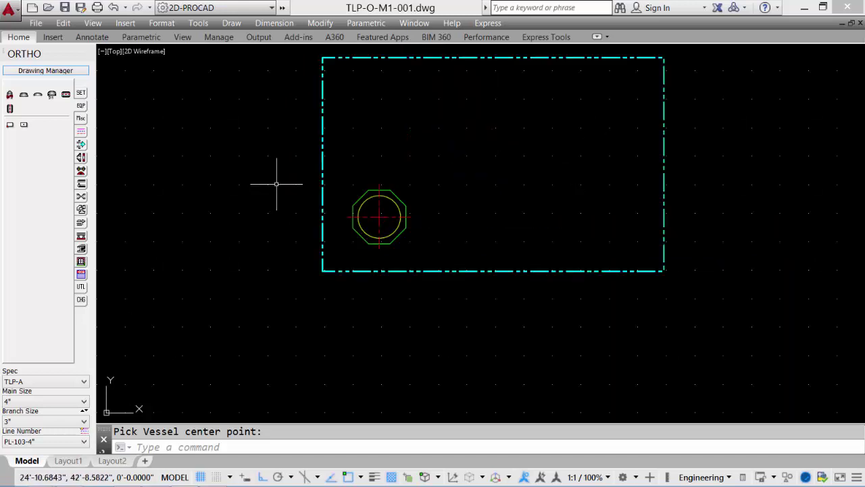
- Define a plan-view horizontal vessel with 2:1 semi-elliptical heads, outside diameter 46, a seam-to-seam length and supports
click(66, 95)
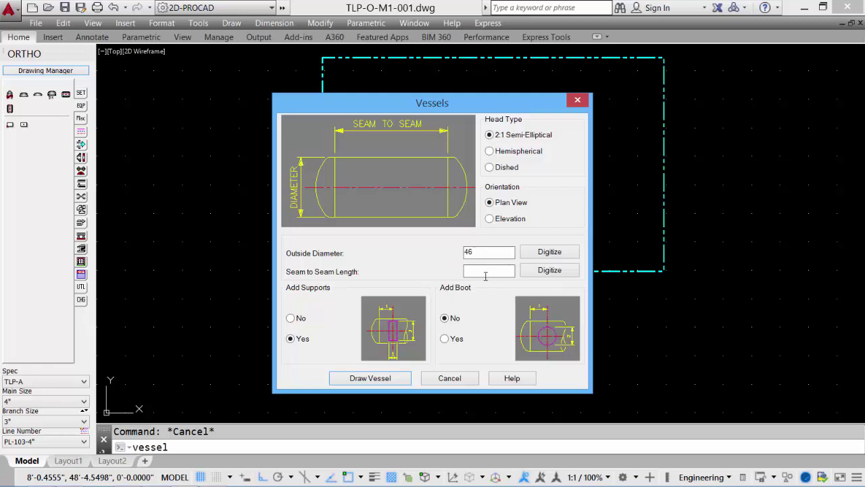
text('-6")
click(368, 378)
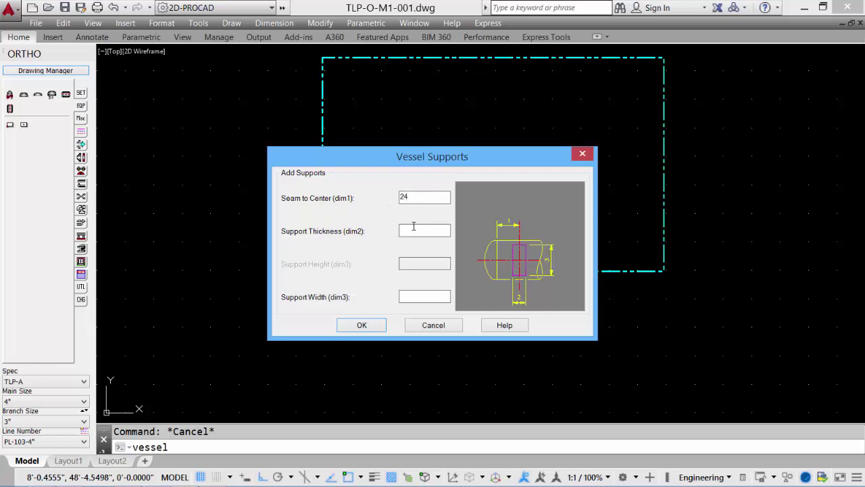
- Set the supports to seam-to-center 24, thickness 8 and width 30, and place the vessel horizontally in the border's upper-right area
text(8)
text(30)
click(360, 325)
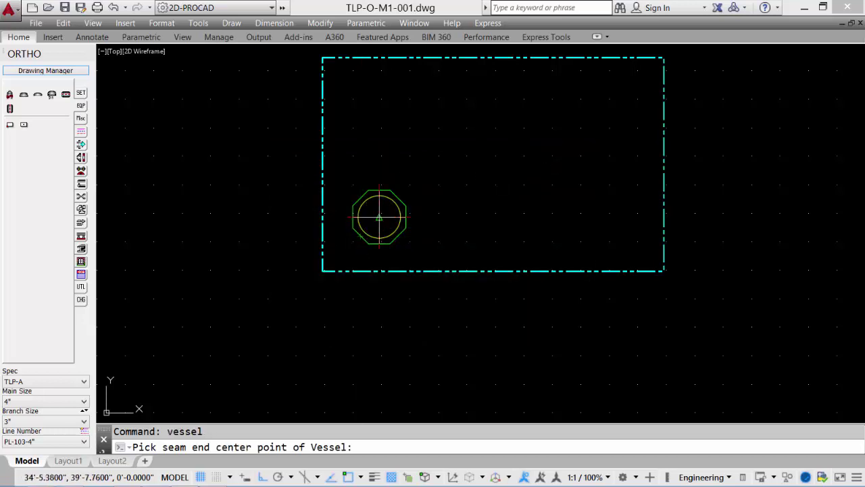
click(488, 133)
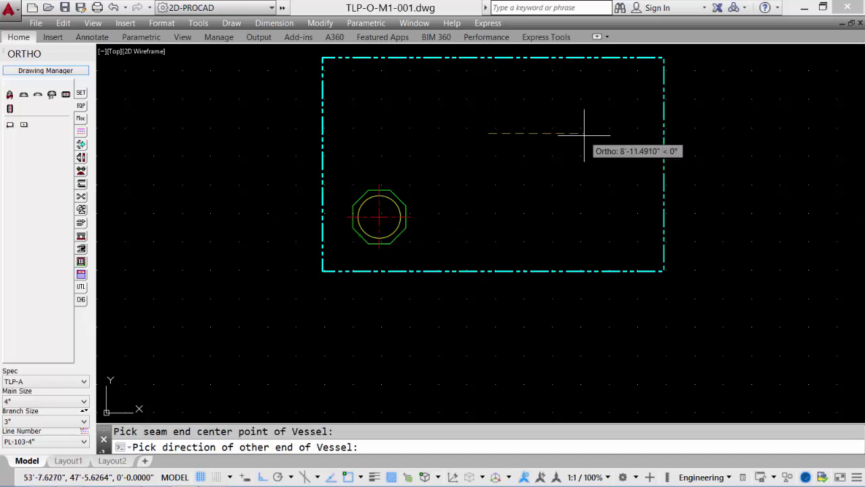
click(584, 135)
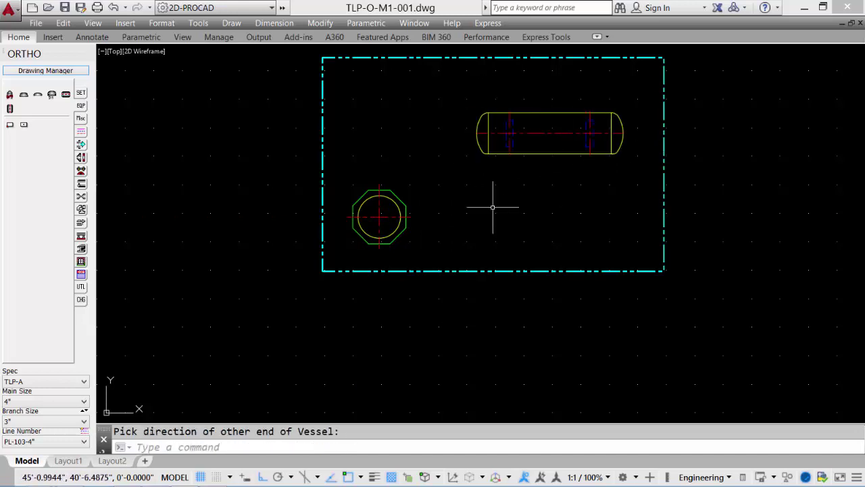
- Draw a horizontal grade line about 39' long just above the title block, below the rectangular border
middle_drag(495, 260, 464, 197)
scroll(450, 267, down, 2)
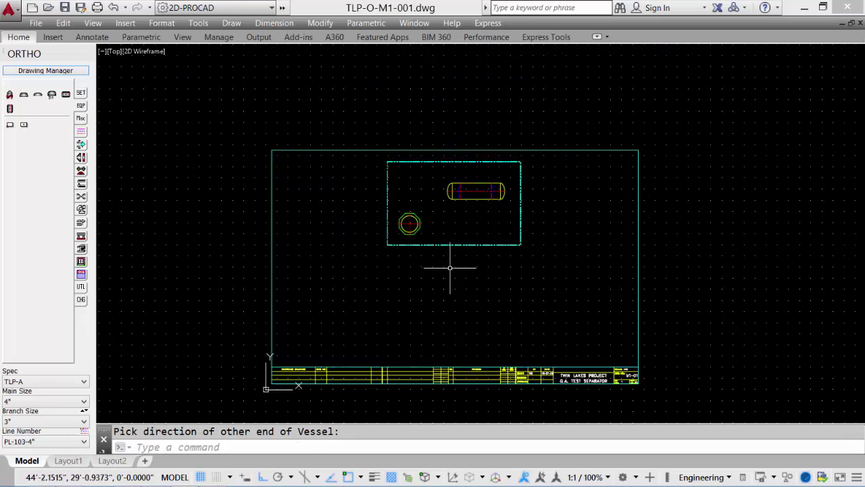
scroll(448, 295, up, 1)
middle_drag(448, 296, 424, 250)
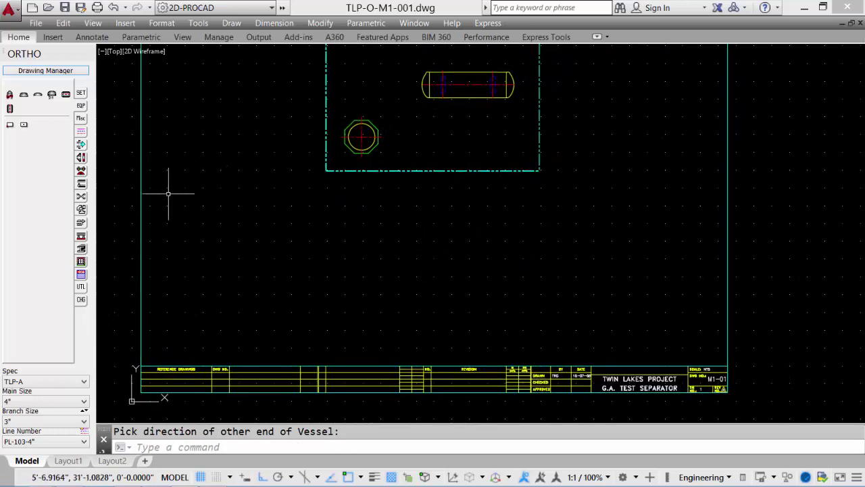
click(81, 132)
click(311, 342)
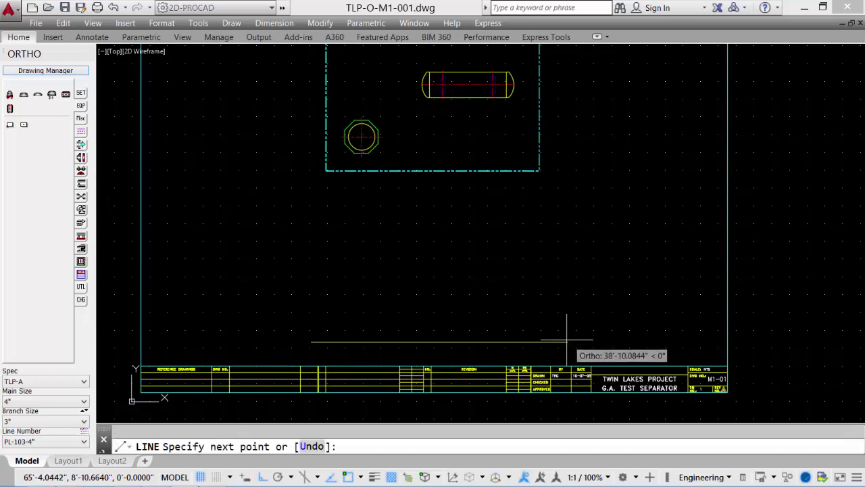
click(565, 339)
key(Return)
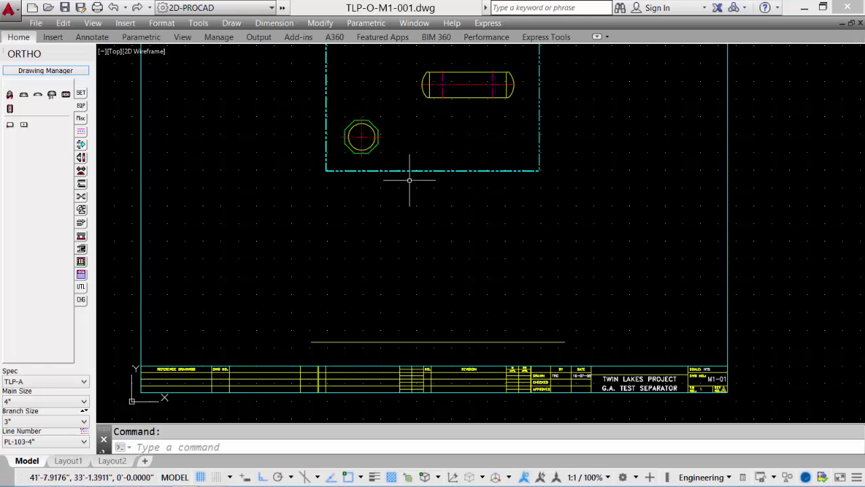
- Draw vertical projection lines from the vertical vessel's centerline and the horizontal vessel's left seam down past the grade line
text(l)
key(Return)
click(361, 138)
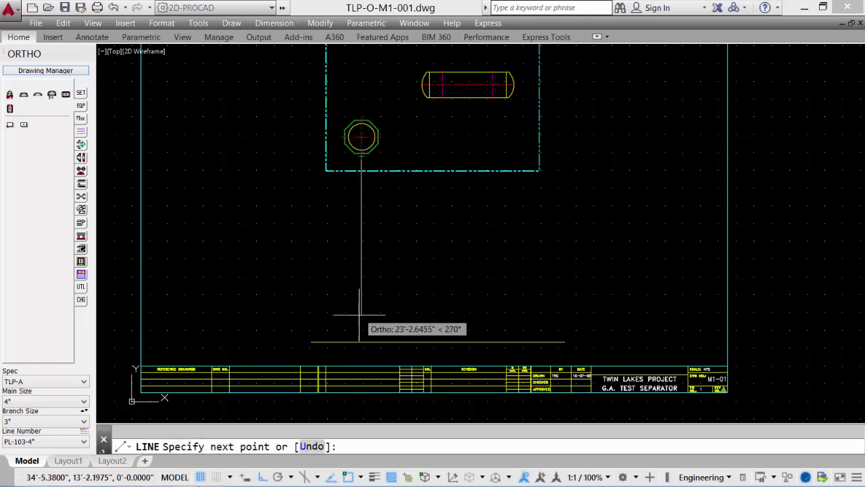
click(361, 351)
key(Return)
key(Return)
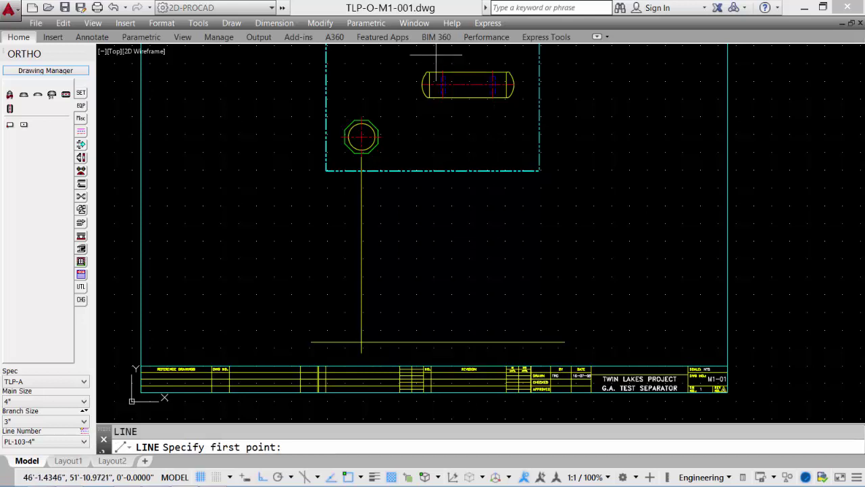
click(429, 98)
click(429, 353)
key(Return)
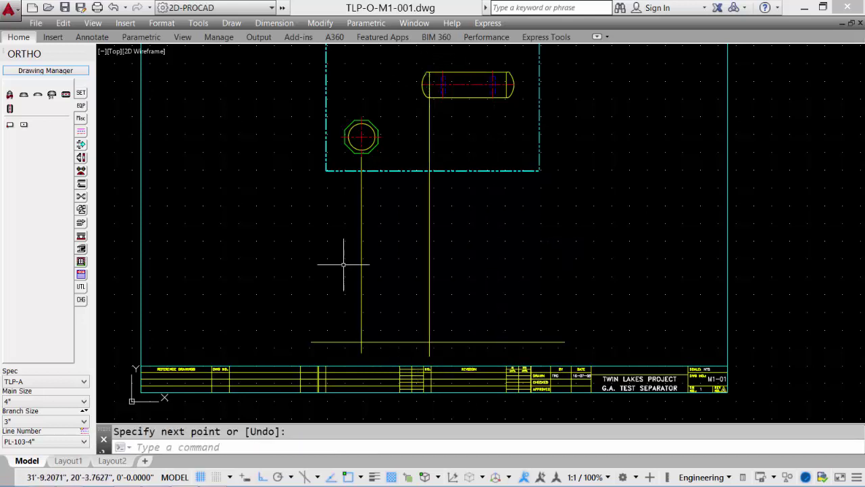
- Draw the vertical vessel's elevation on the grade line below its plan: base height 12, base radius 30, outside radius 24, skirt length 36, seam-to-seam length 14'
click(8, 109)
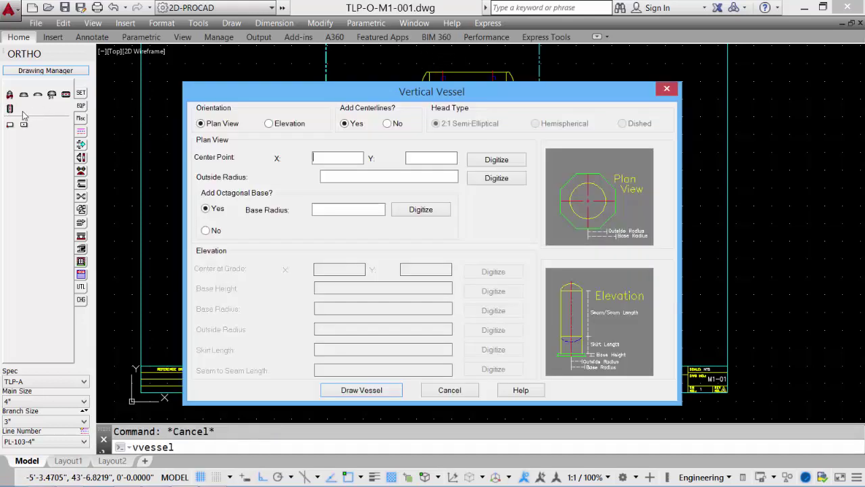
click(269, 124)
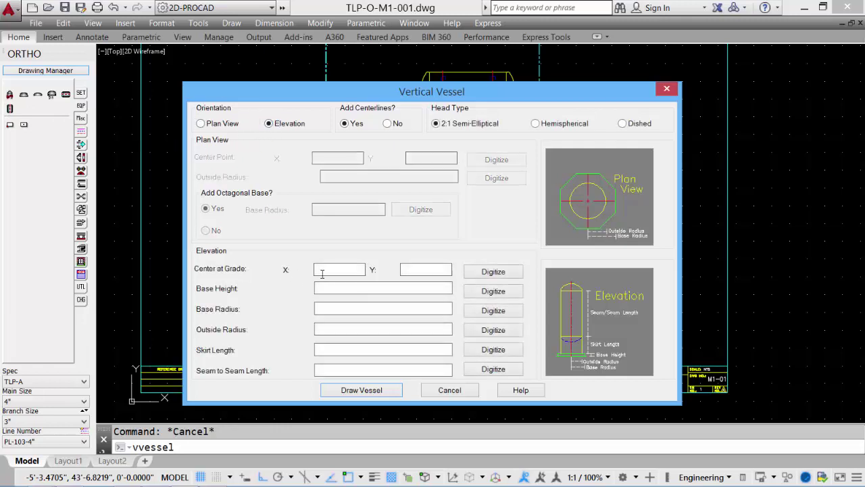
click(488, 272)
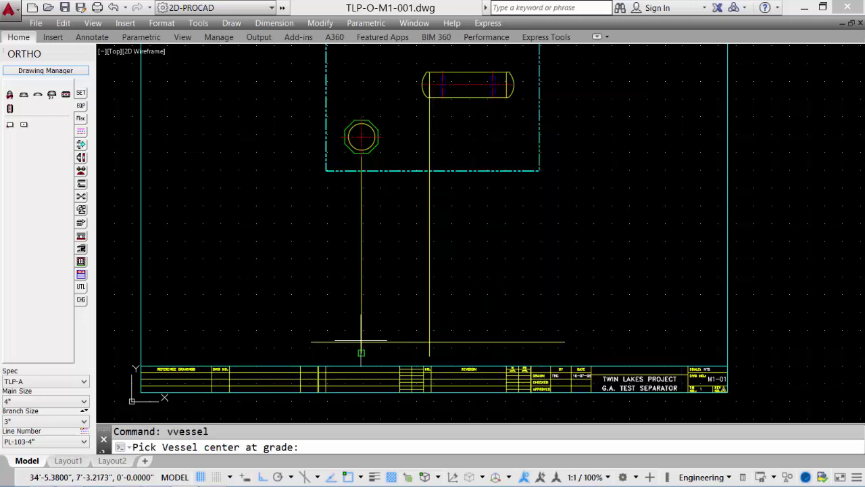
text(int)
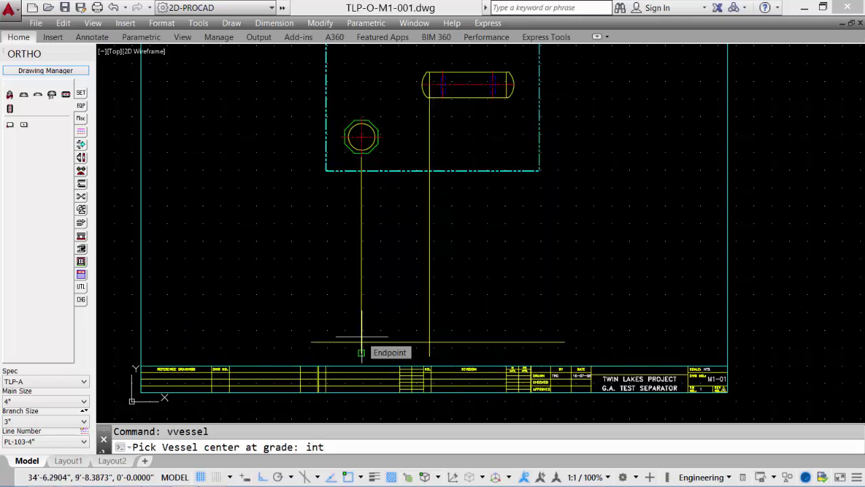
key(Return)
click(361, 342)
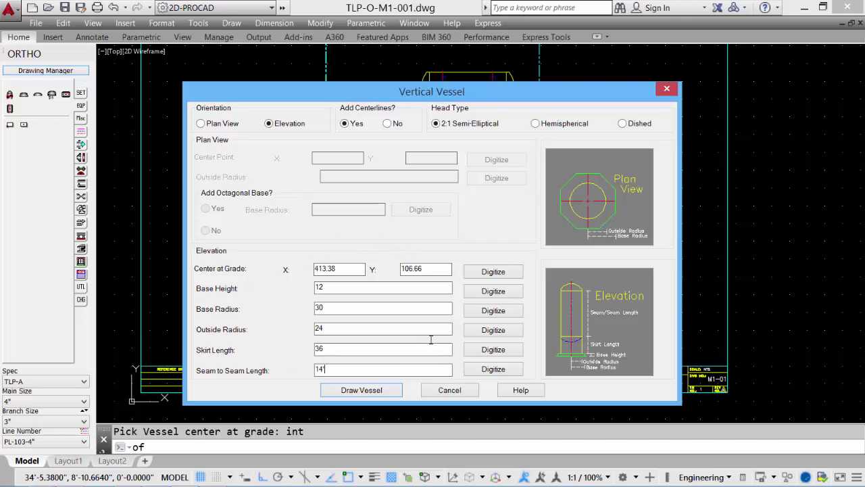
click(362, 390)
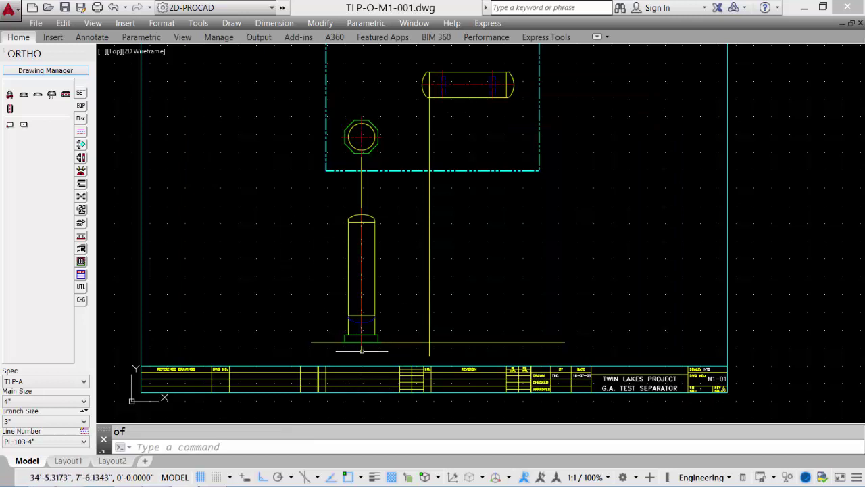
- Define an elevation-view horizontal vessel with 2:1 semi-elliptical heads, a seam-to-seam length of 11'6" and supports
click(65, 96)
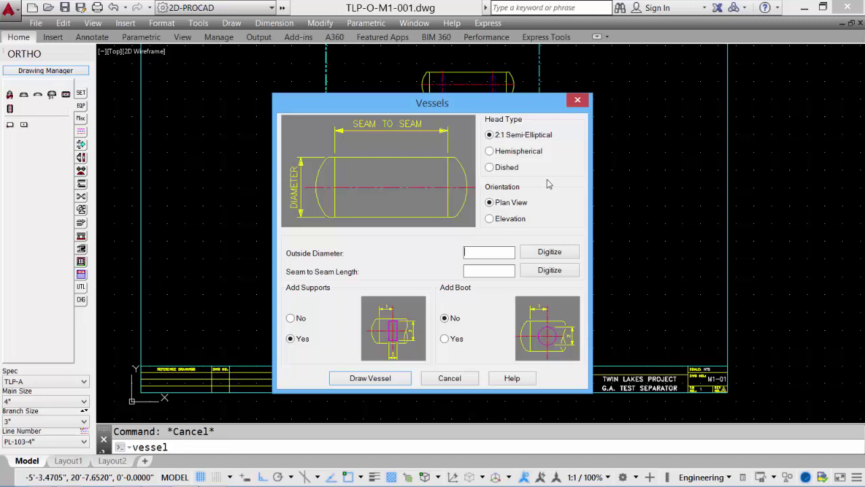
click(490, 219)
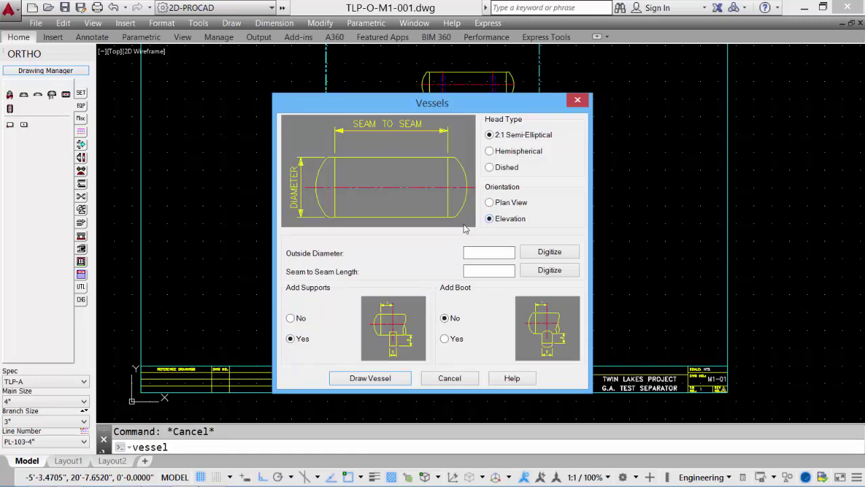
click(483, 271)
text(11'6")
click(383, 382)
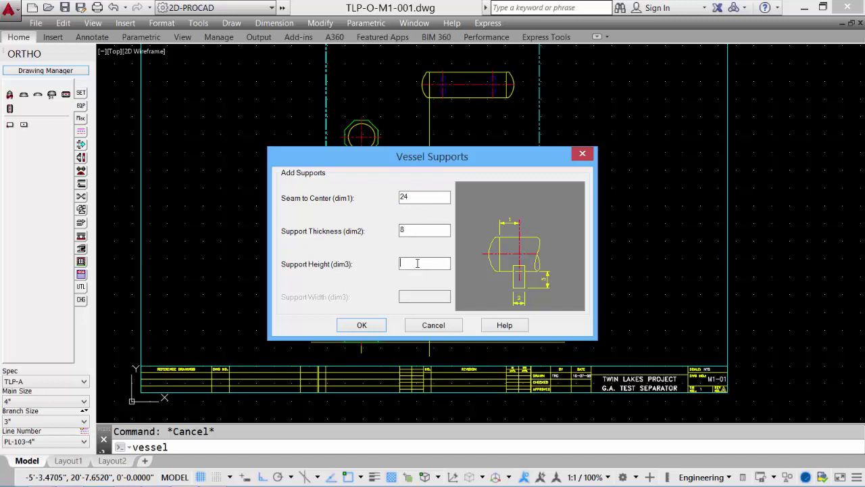
- Set the supports to seam-to-center 24 and thickness 8, and place the vessel horizontally with its left seam on the right-hand projection line
key(Return)
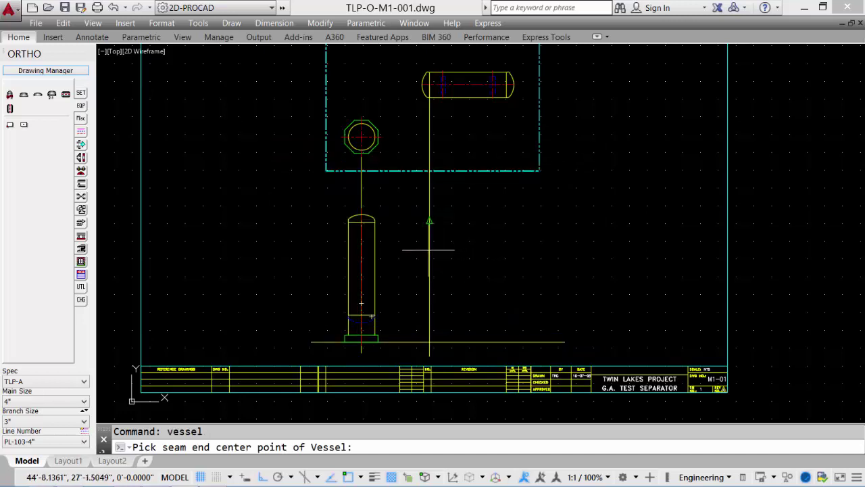
click(430, 220)
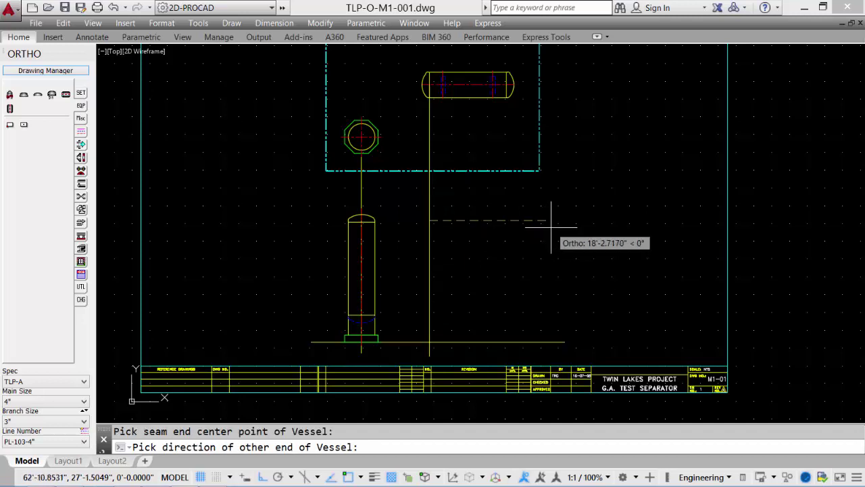
click(551, 227)
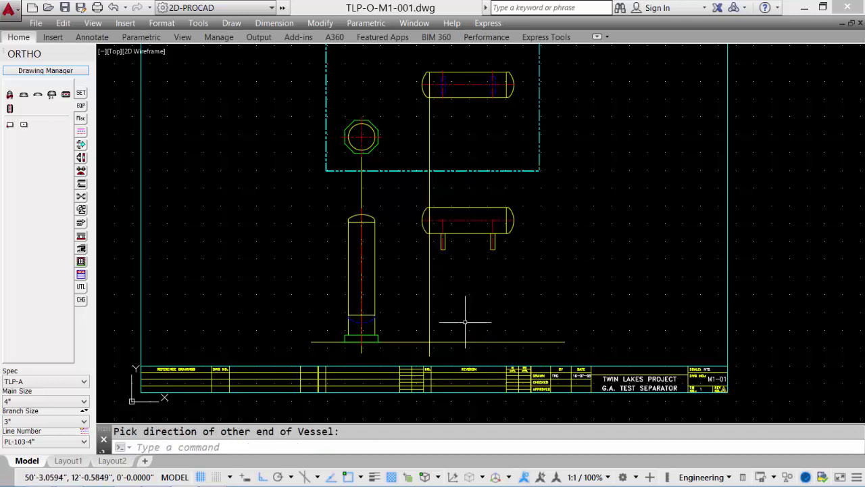
- Move the horizontal vessel's elevation with its supports straight down, closer to the grade line
text(m)
key(Return)
click(405, 182)
click(522, 262)
key(Return)
click(573, 239)
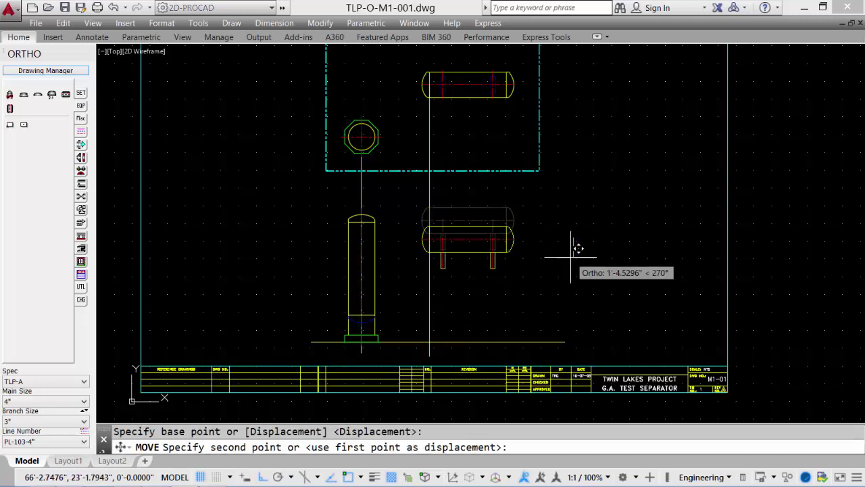
click(566, 288)
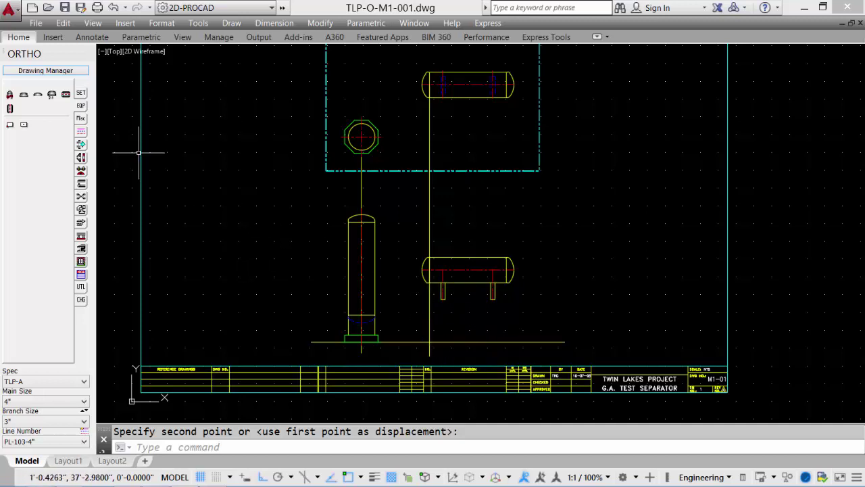
- Draw a rectangular pedestal between grade and the horizontal vessel's left support, centered under it, and copy it under the right support
text(r)
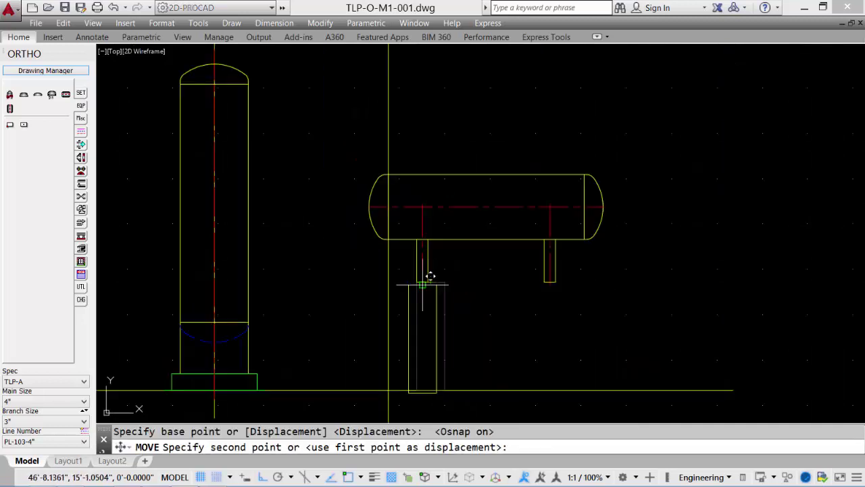
click(424, 281)
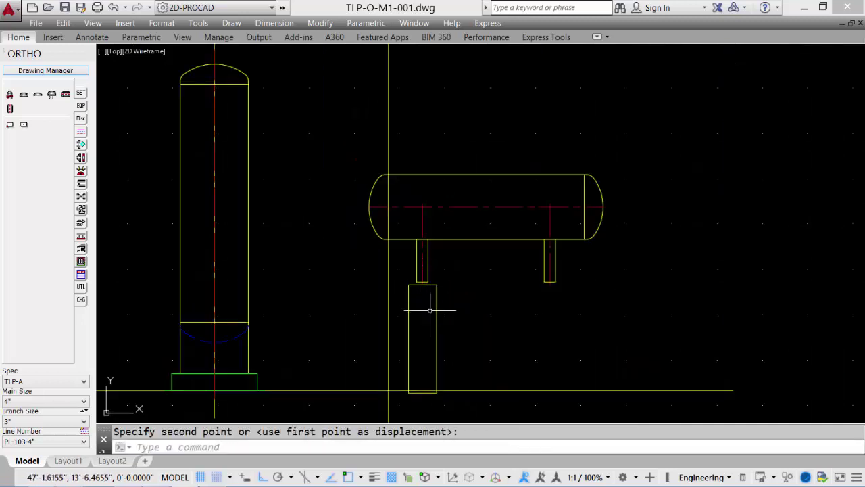
text(c)
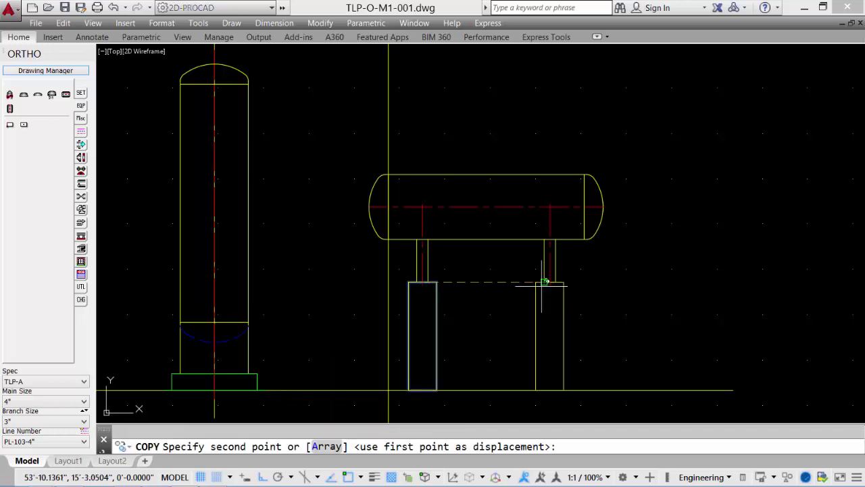
click(550, 282)
key(Return)
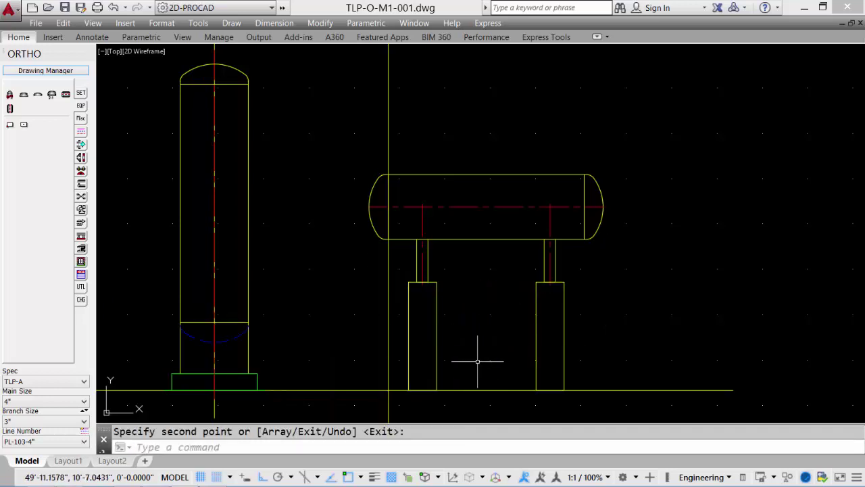
- Match the properties of both pedestals to the green base of the vertical vessel
text(M)
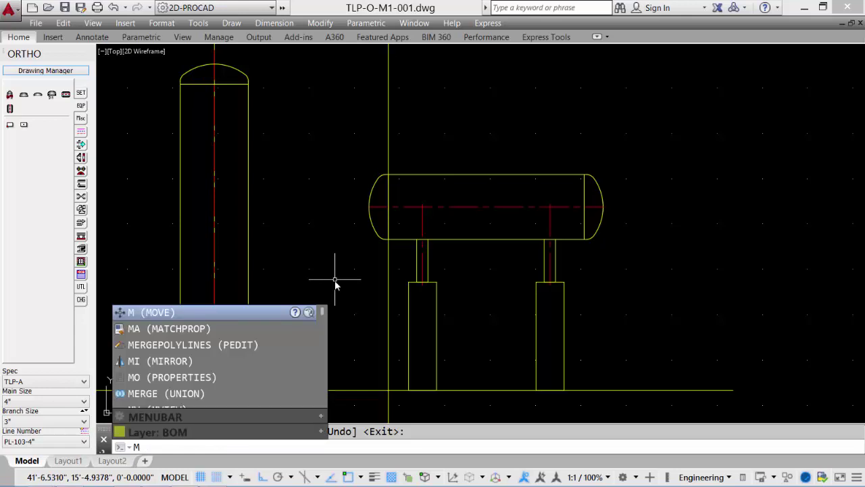
text(A)
key(Return)
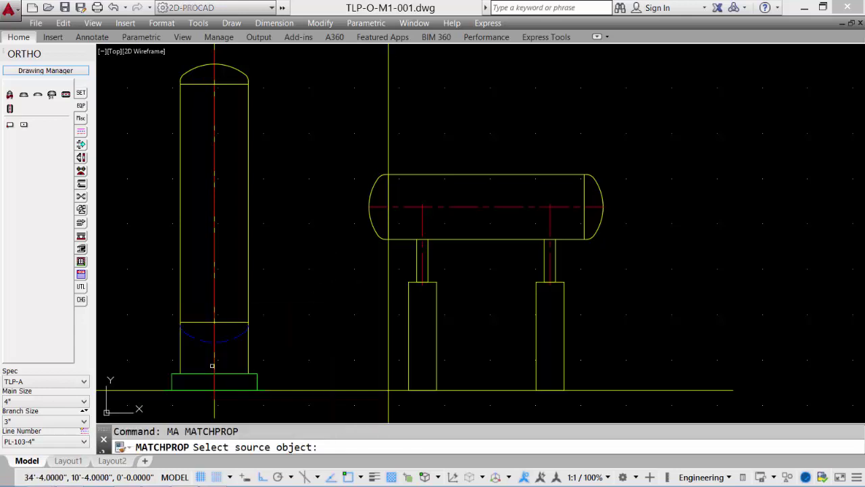
click(178, 376)
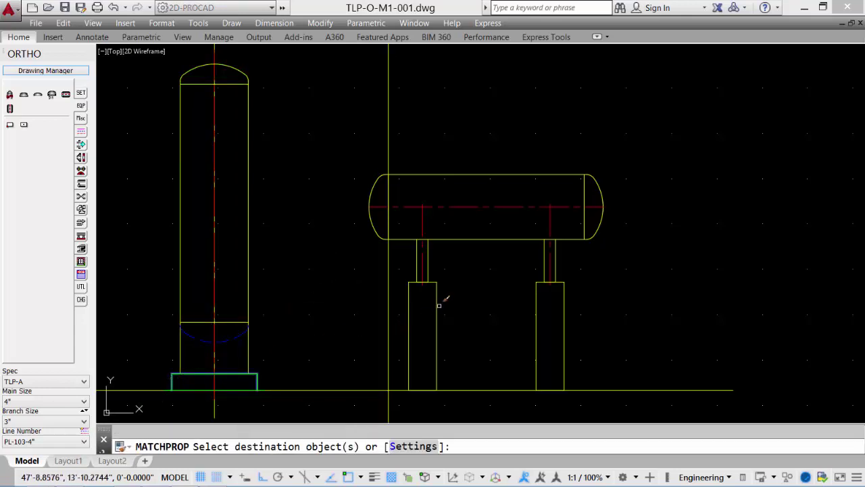
click(538, 297)
key(Return)
- Erase the two vertical projection lines running from the plan views down past grade
scroll(464, 286, down, 2)
click(321, 105)
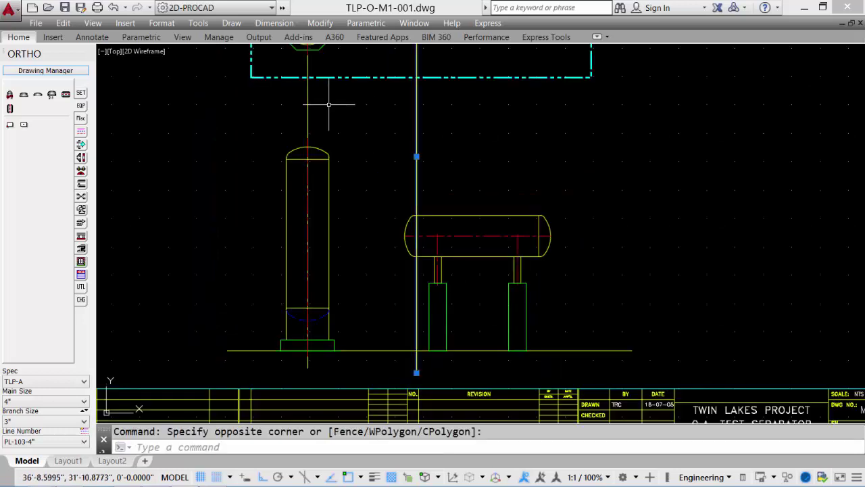
click(275, 106)
text(e)
key(Return)
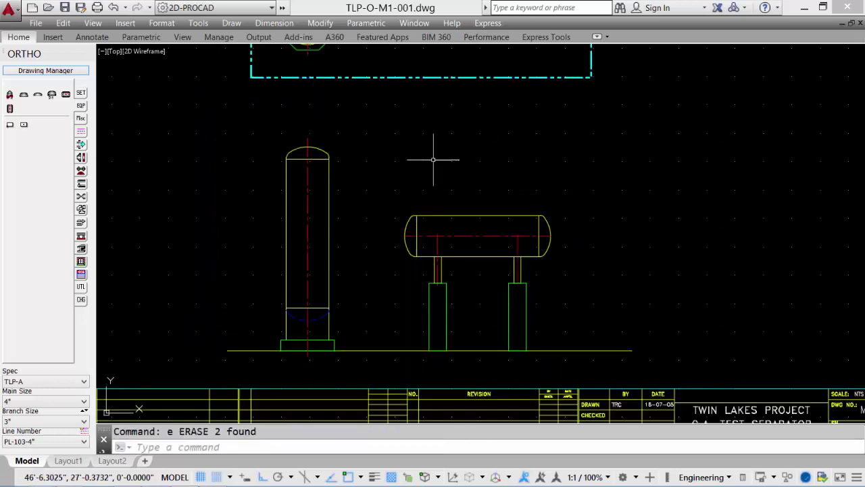
- Examine the plan and elevation views of both vessels up close, and show the whole drawing
scroll(434, 155, down, 2)
mouse_move(434, 96)
middle_down()
mouse_move(400, 228)
mouse_move(410, 255)
middle_up()
scroll(400, 227, up, 4)
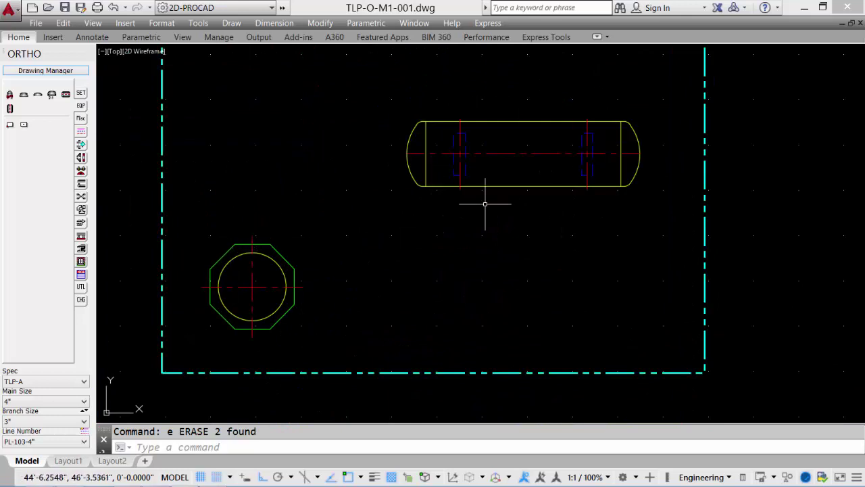
scroll(460, 231, down, 2)
middle_drag(441, 302, 414, 90)
middle_drag(385, 227, 392, 168)
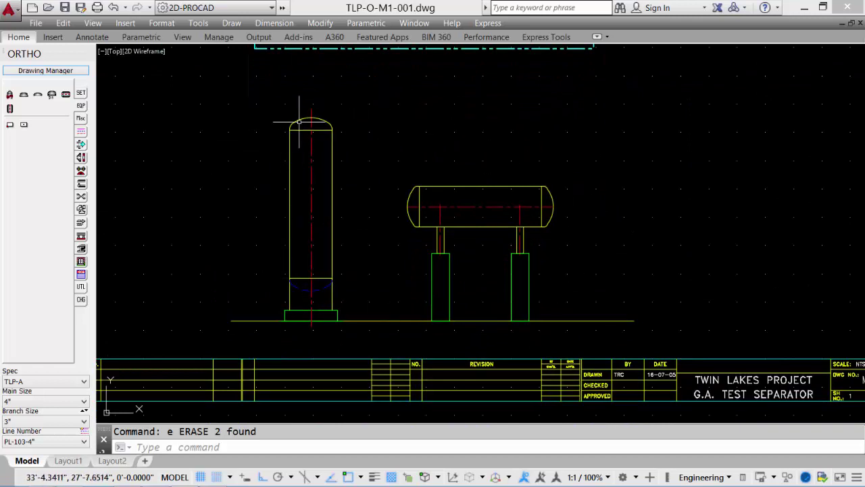
middle_click(567, 232)
middle_click(567, 232)
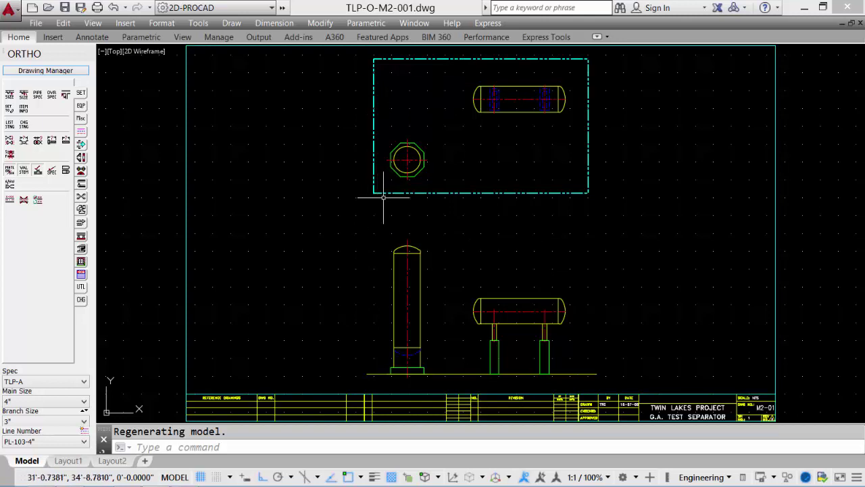
- Check the main size and line number settings in the TLP-O-M2-001 drawing
scroll(485, 136, up, 2)
mouse_move(478, 156)
middle_down()
mouse_move(463, 276)
mouse_move(471, 273)
middle_up()
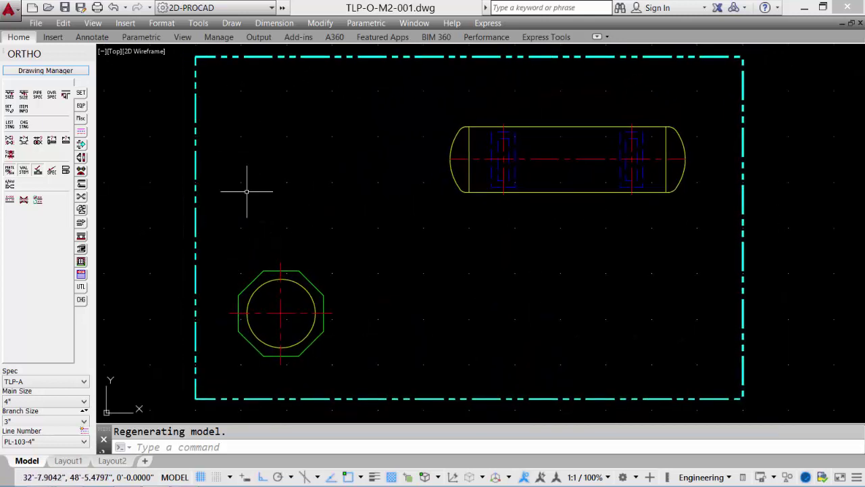
click(25, 402)
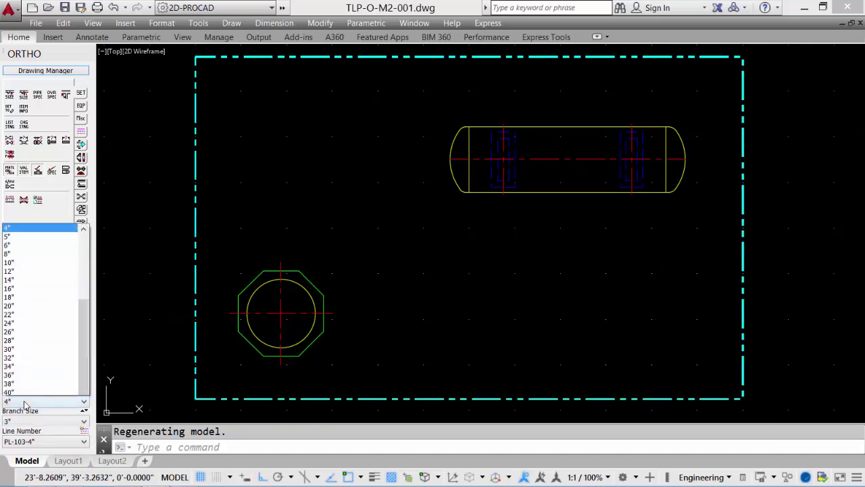
click(25, 403)
click(41, 442)
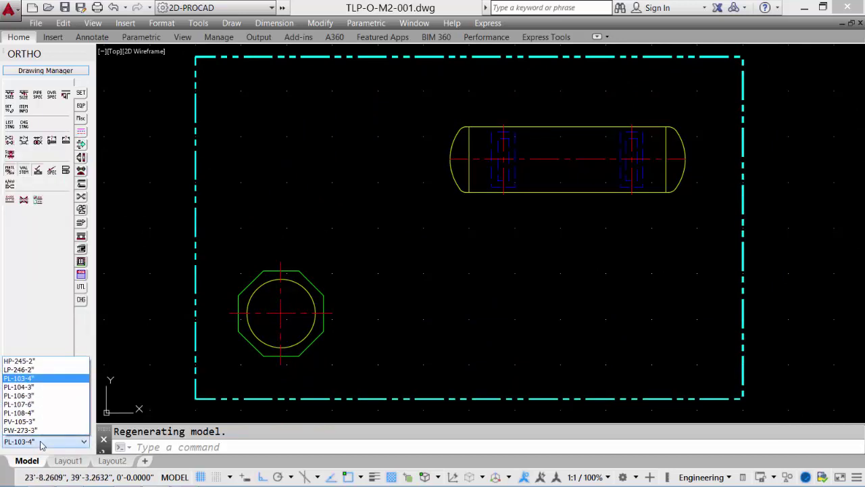
click(41, 442)
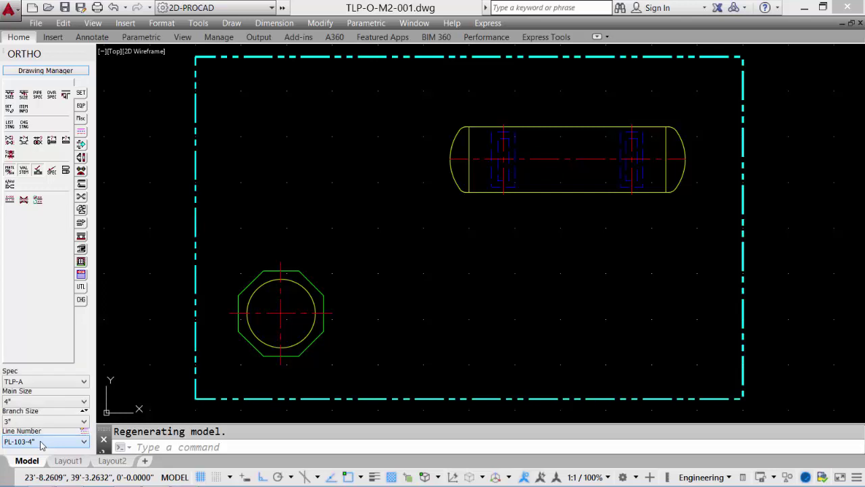
- Add a 4" nozzle by weld point on the right quadrant of the vertical vessel's plan circle, pointing right with a projection of 8
click(80, 158)
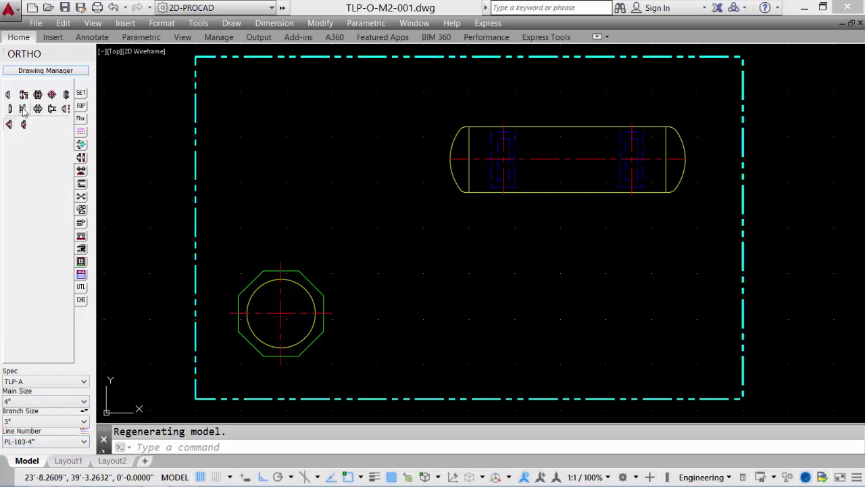
click(22, 109)
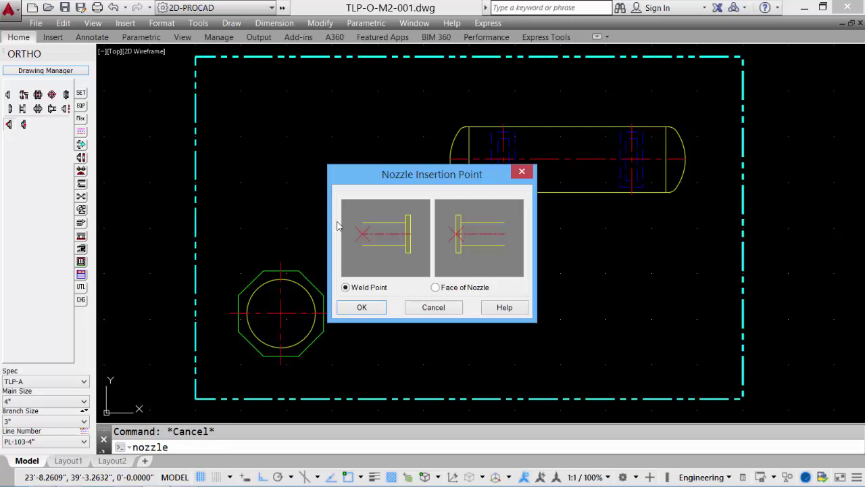
click(362, 308)
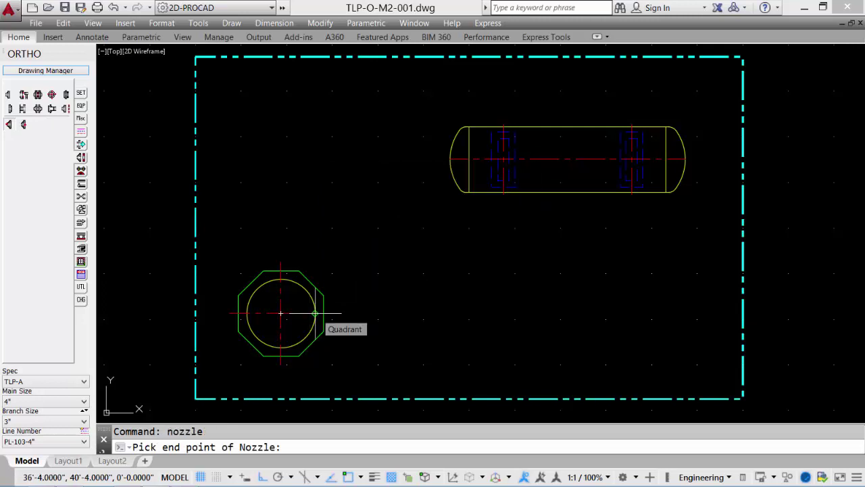
click(314, 313)
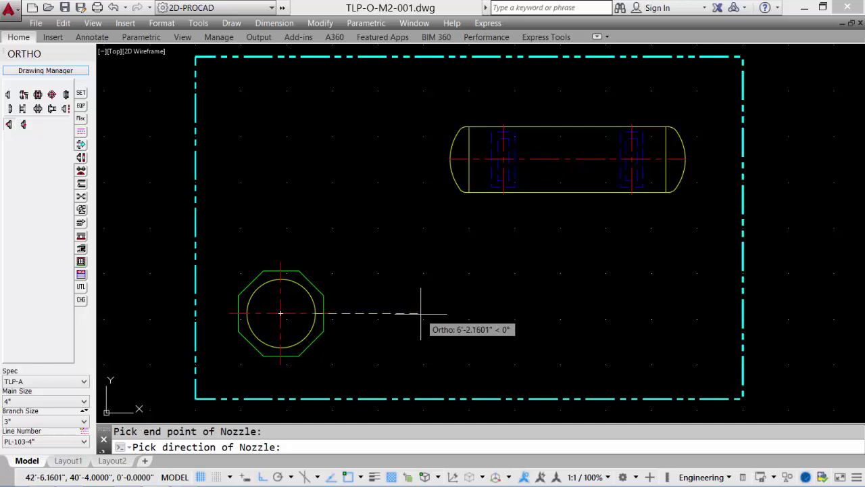
click(420, 312)
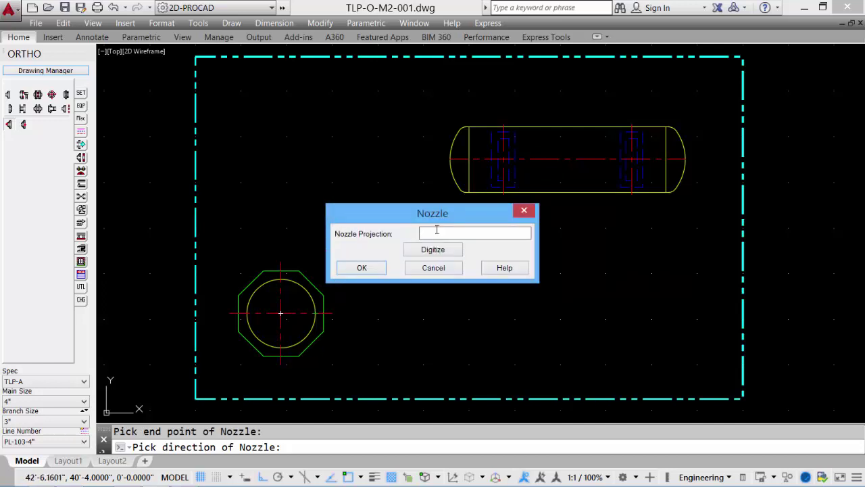
text(8)
click(362, 268)
- Trim the part of the green octagonal base line that crosses the new nozzle in the vertical vessel's plan view
scroll(329, 322, up, 4)
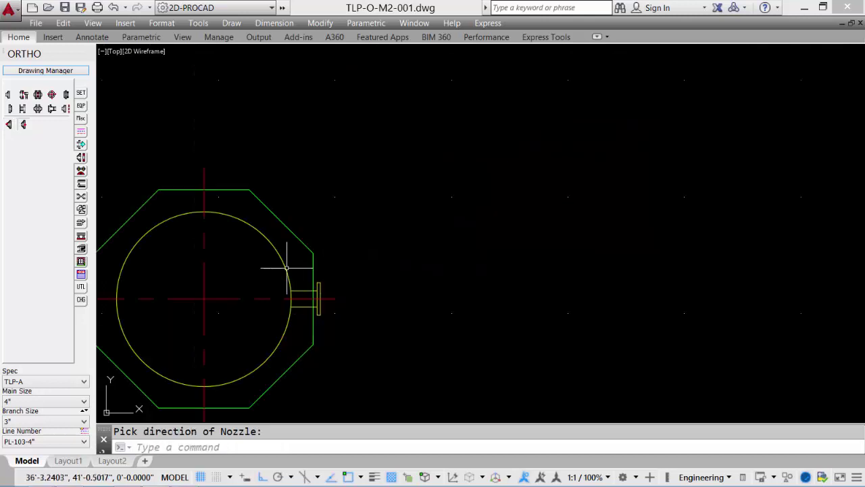
scroll(323, 301, up, 4)
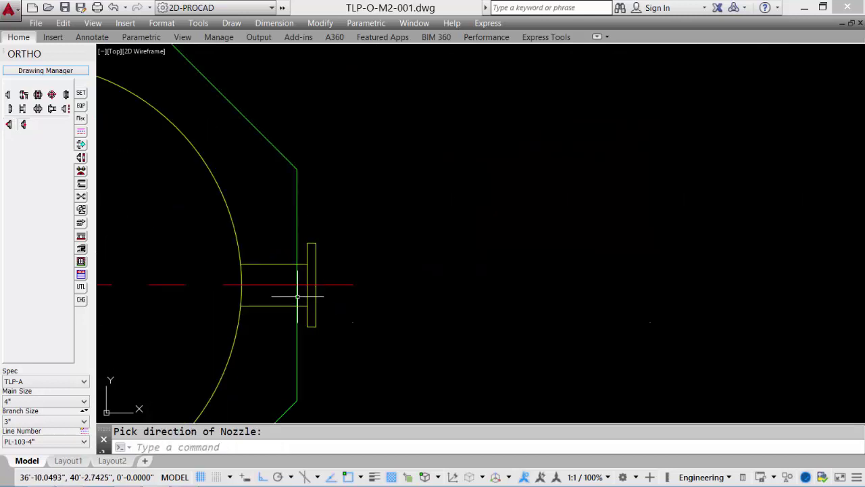
text(tr)
key(Return)
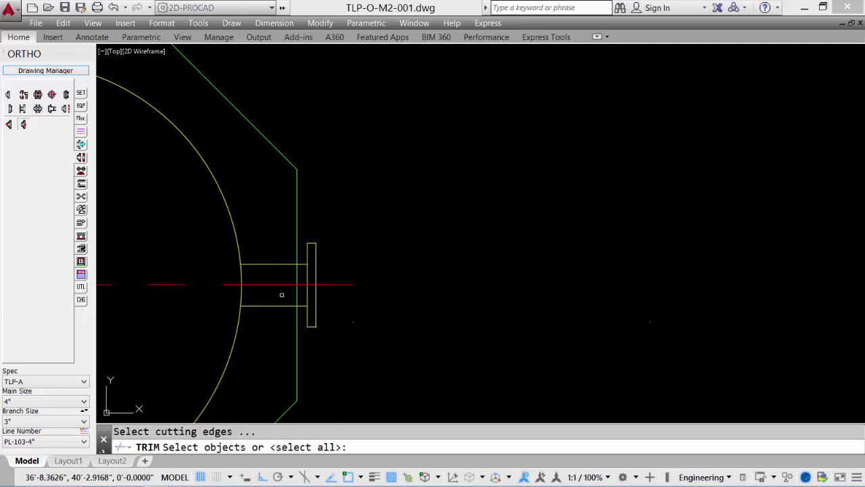
key(Return)
key(Return)
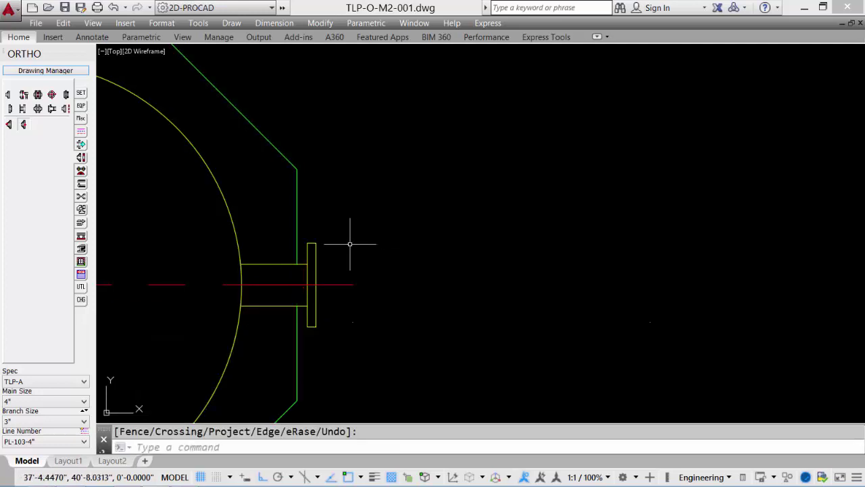
- Place a 4" plan-view flange with full circle on the horizontal vessel's centerline, offset 8 inward from the left head seam
scroll(475, 245, down, 8)
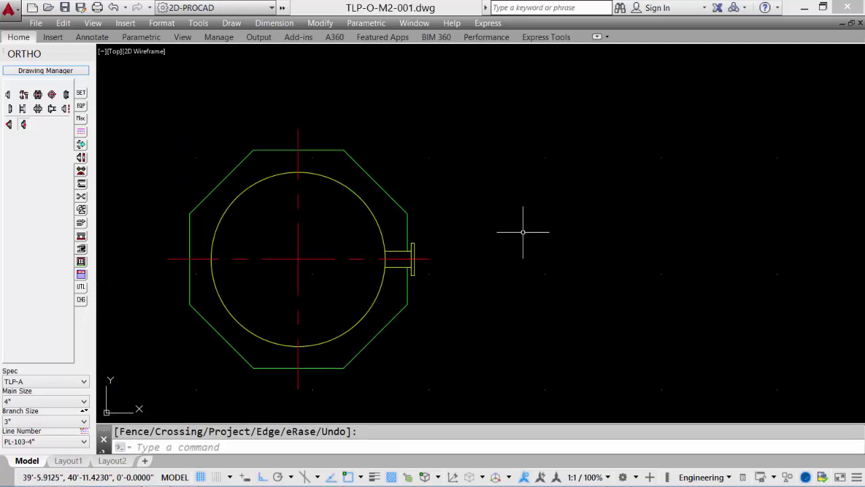
middle_drag(521, 234, 399, 277)
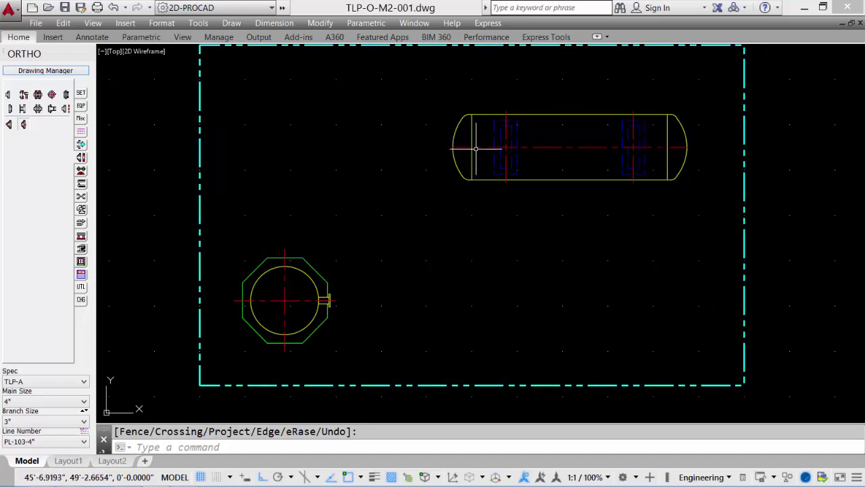
click(53, 97)
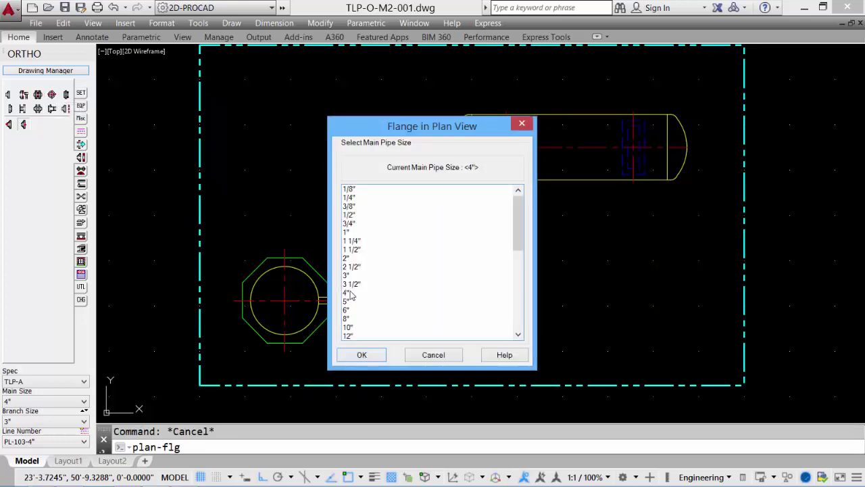
click(362, 356)
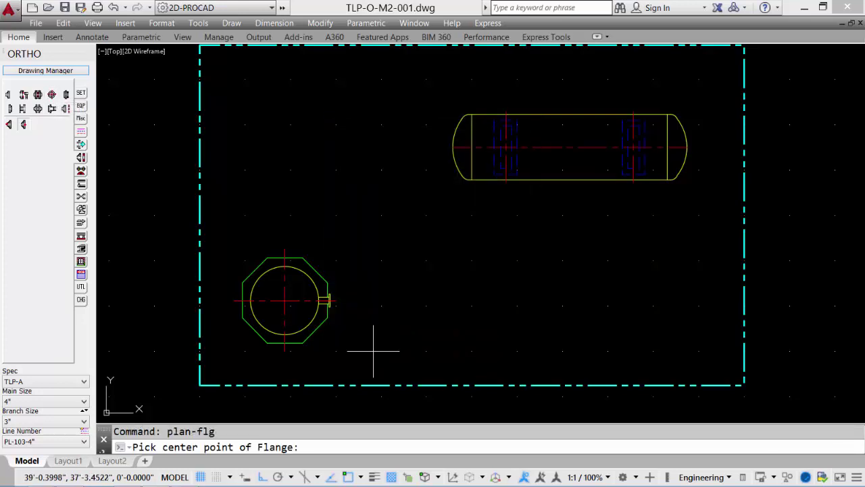
click(487, 147)
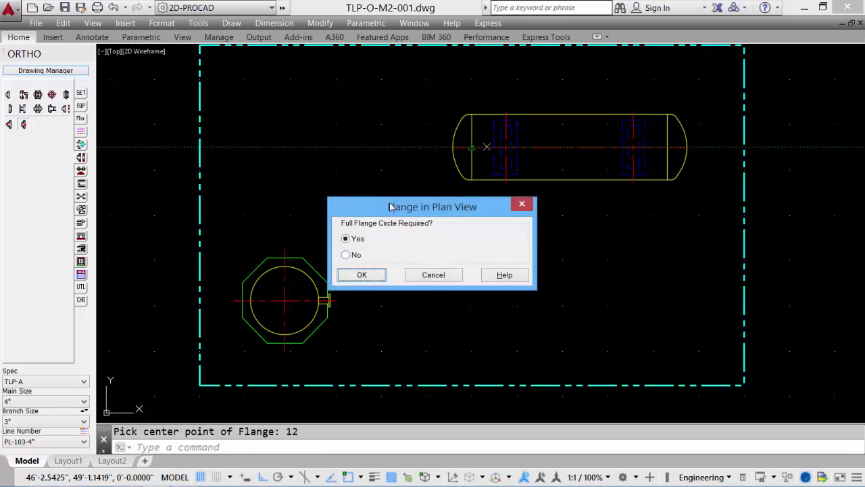
click(346, 274)
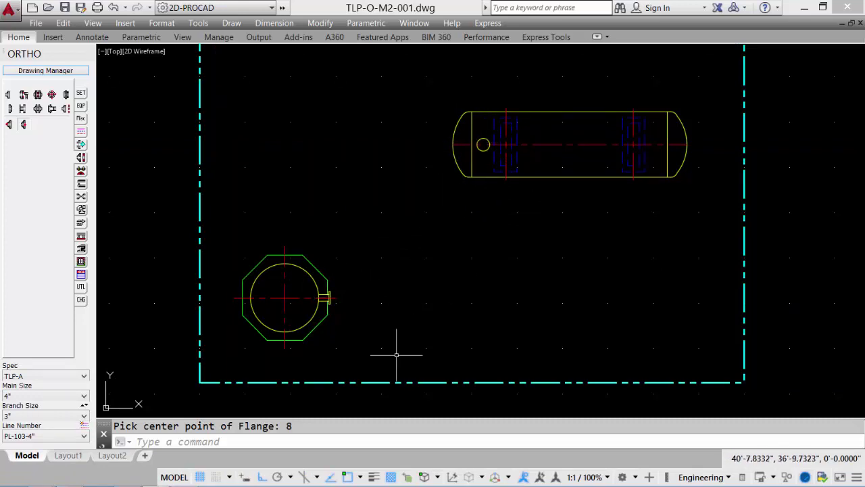
- Add a nozzle by weld point at the right end of the vertical vessel's lower seam in elevation, pointing right with projection 8
middle_drag(421, 324, 425, 149)
middle_drag(425, 291, 432, 31)
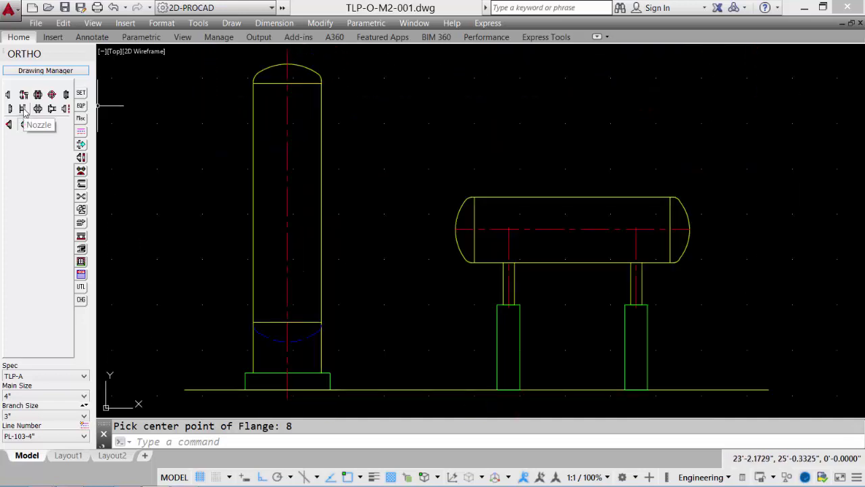
click(22, 109)
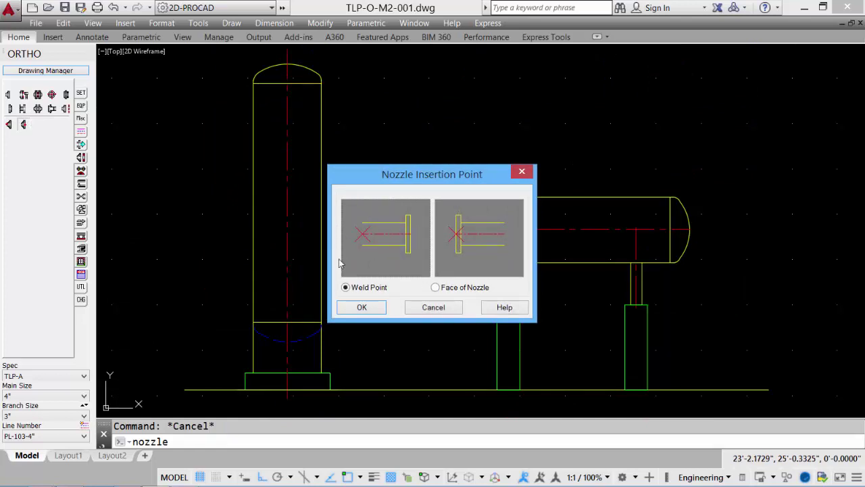
click(362, 307)
click(313, 324)
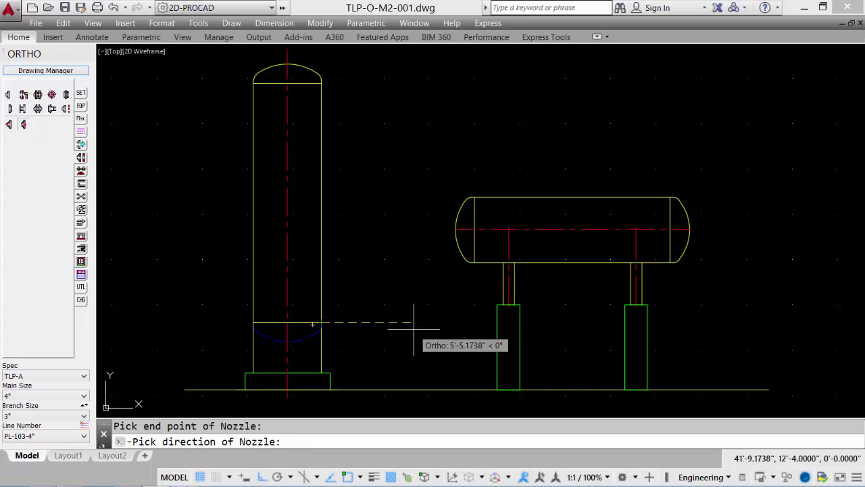
click(413, 329)
text(8)
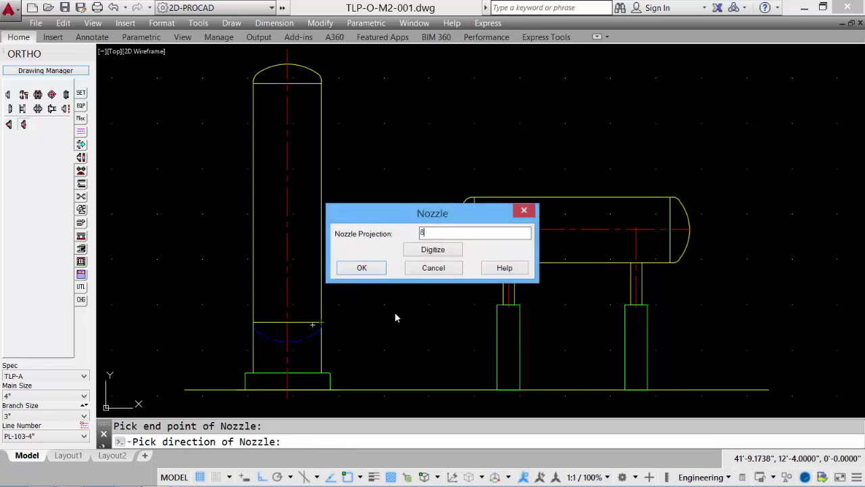
click(359, 268)
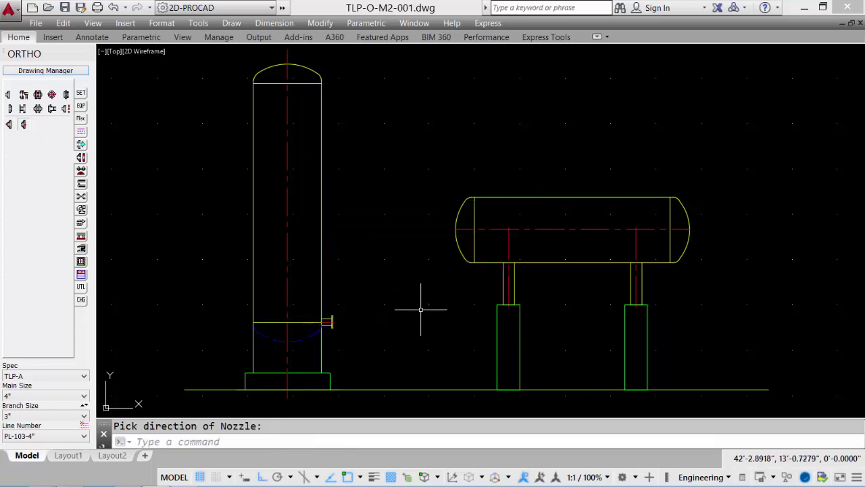
- Move the vertical vessel's elevation nozzle straight up by 12'
text(m)
key(Return)
click(332, 319)
key(Return)
click(380, 319)
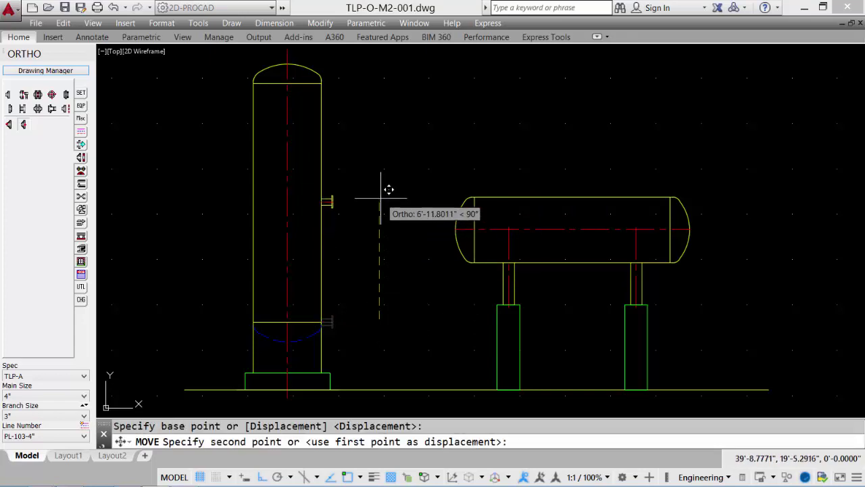
text(12')
key(Return)
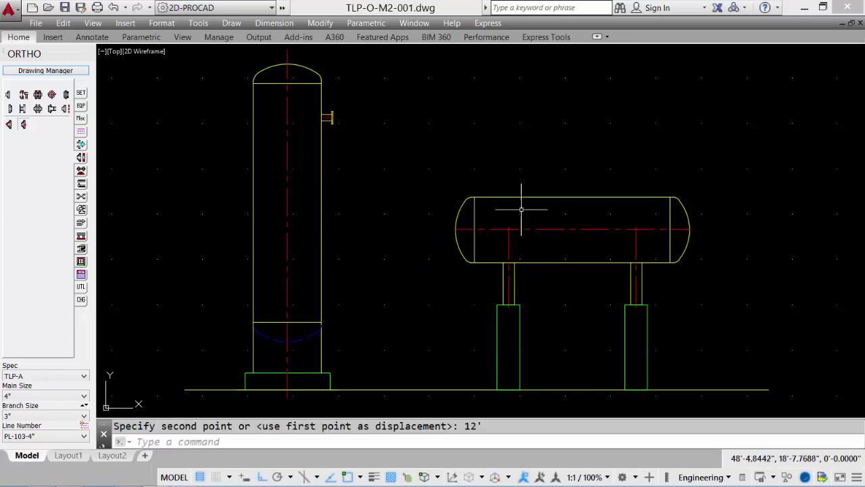
- Add an upward weld-point nozzle on top of the horizontal vessel's elevation, offset 8 from the left head seam with projection 8, and show the whole drawing
click(23, 109)
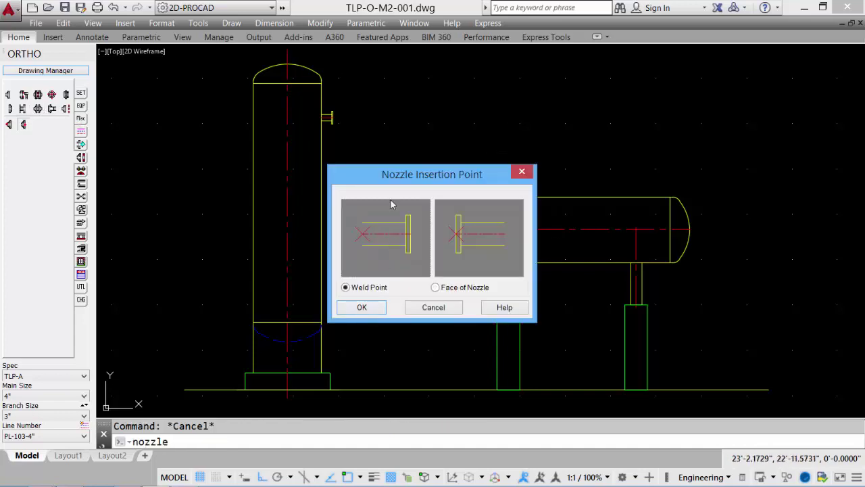
click(342, 307)
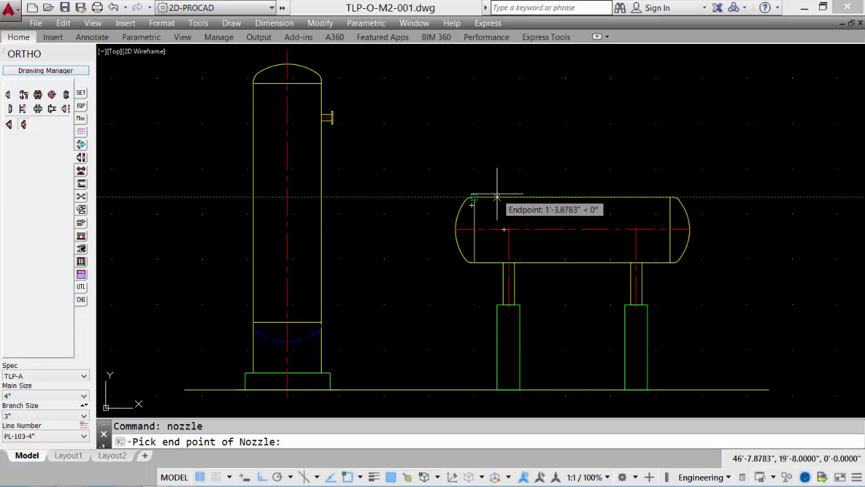
click(497, 197)
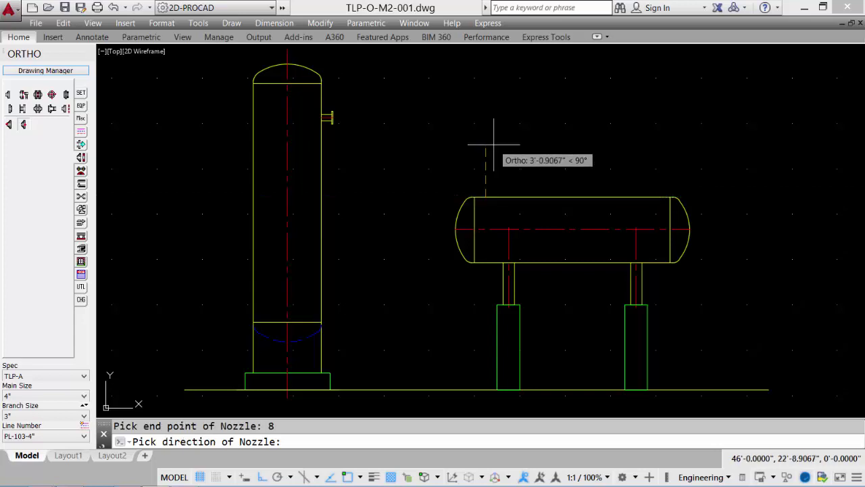
click(493, 143)
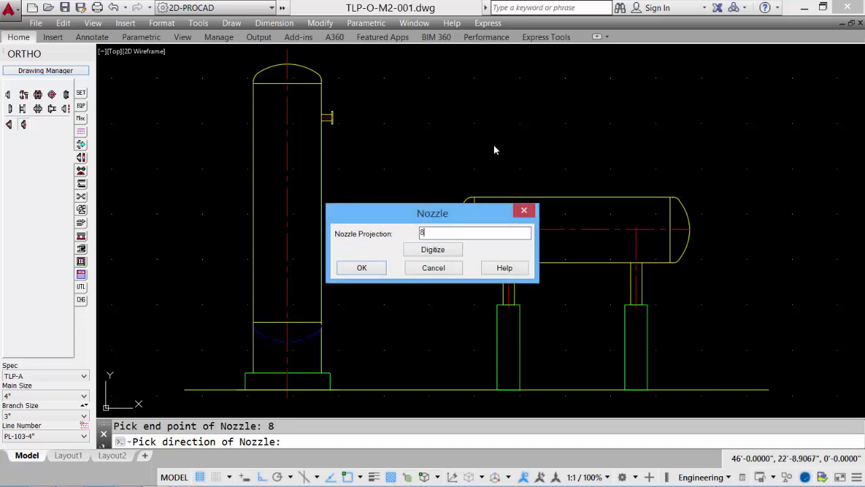
key(Return)
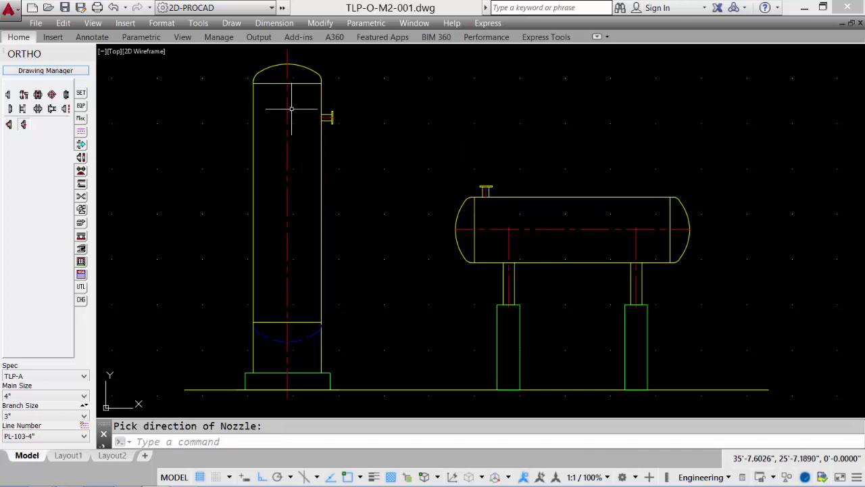
middle_click(455, 178)
middle_click(456, 178)
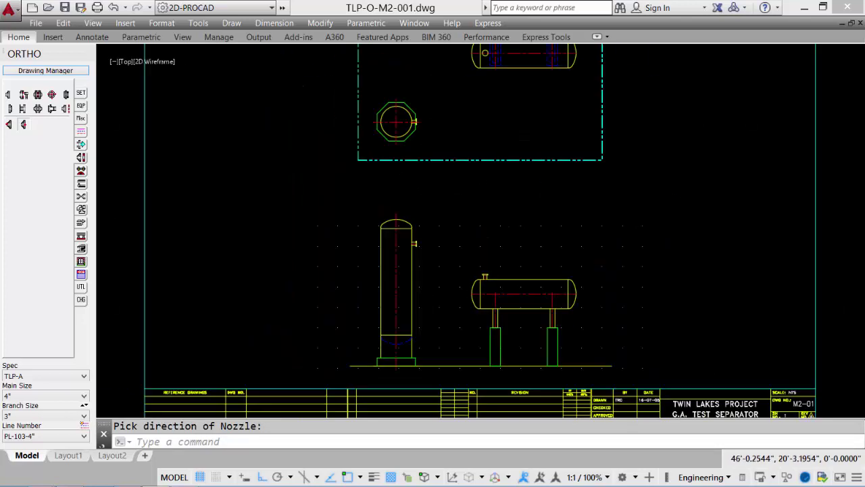